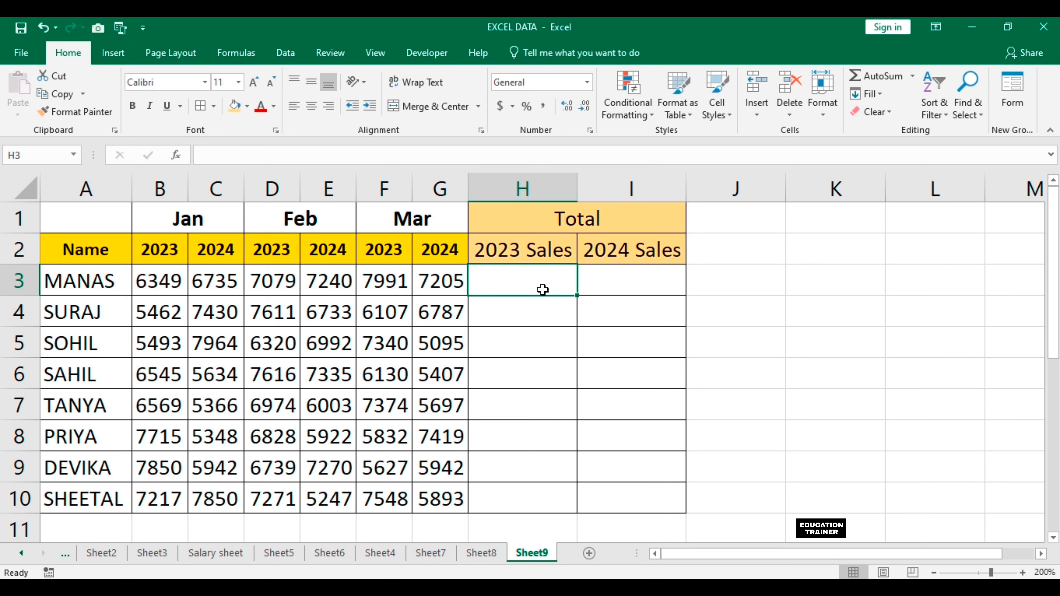
Examine the names in A3:A10 and the first monthly sales figures in row 3.
key("Left")
key("Left")
key("Left")
key("Left")
key("Left")
key("Left")
key("Left")
key("ctrl+shift+Down")
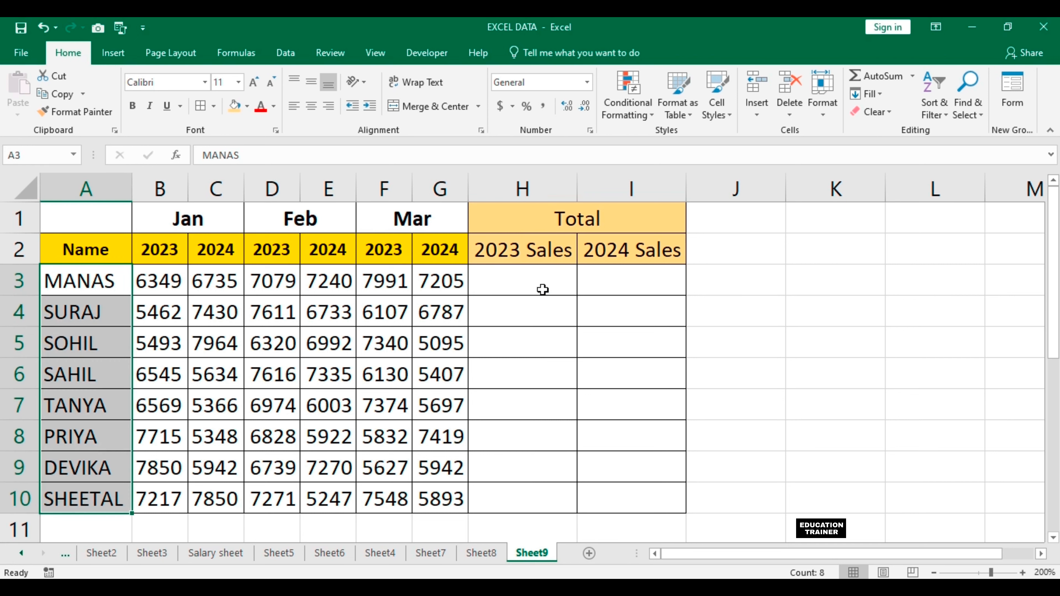
key("Right")
key("Right")
key("Right")
key("Right")
key("Right")
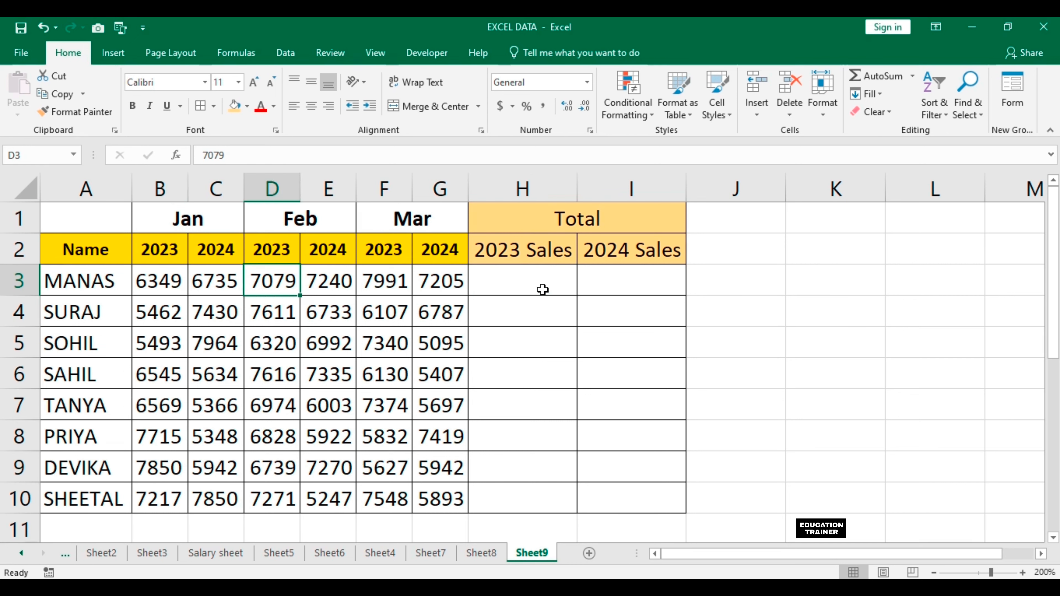
Examine the month headings in row 1 and the alternating 2023 and 2024 column headings beneath them.
key("Left")
key("Left")
key("Left")
key("Up")
key("Up")
key("Right")
key("Right")
key("Left")
key("Left")
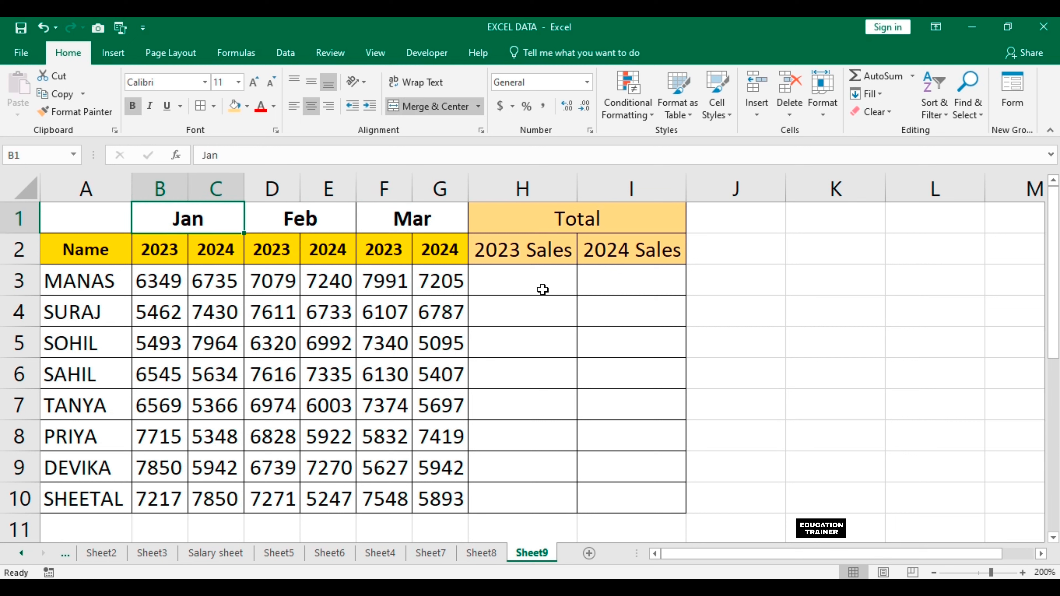
key("Down")
key("Right")
key("Right")
key("Right")
key("Left")
key("Left")
key("Left")
key("Down")
key("Up")
key("Right")
key("Down")
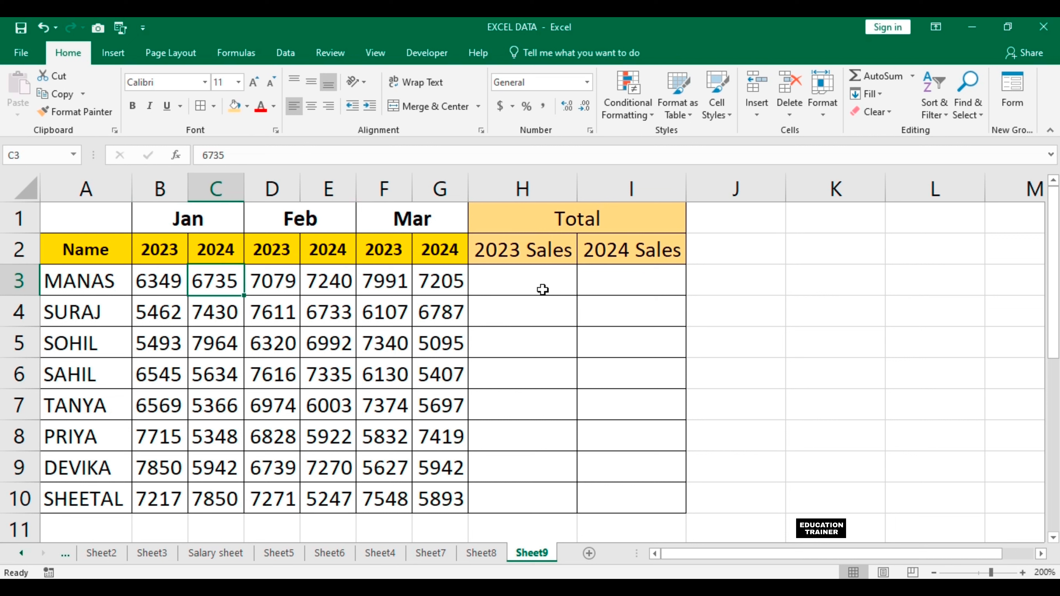
Review the row 3 sales across the months and the empty 2023 Sales and 2024 Sales total cells.
key("Left")
key("Left")
key("Right")
key("Right")
key("Right")
key("Right")
key("Right")
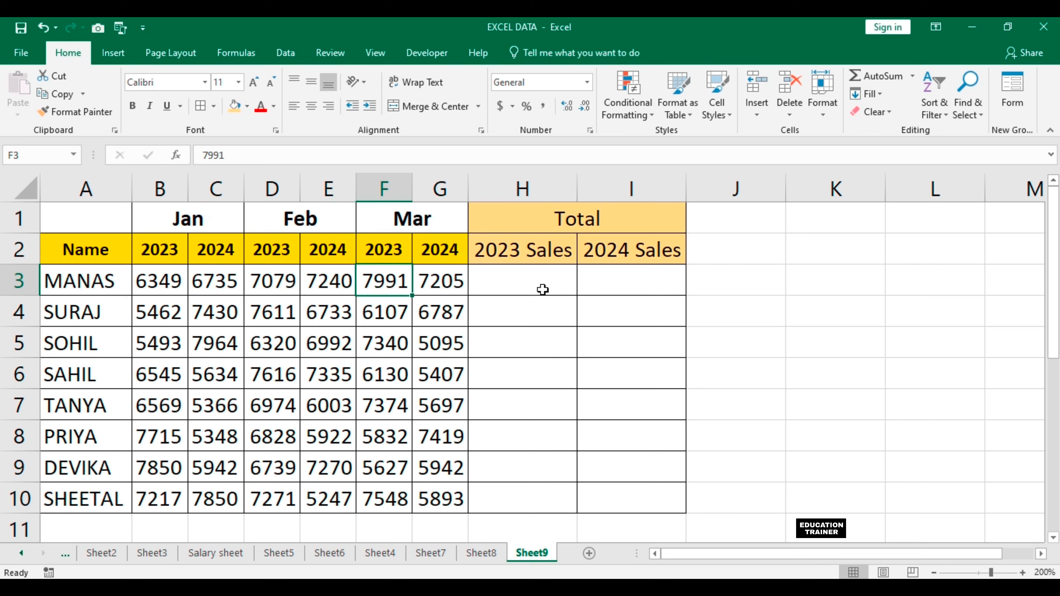
key("Right")
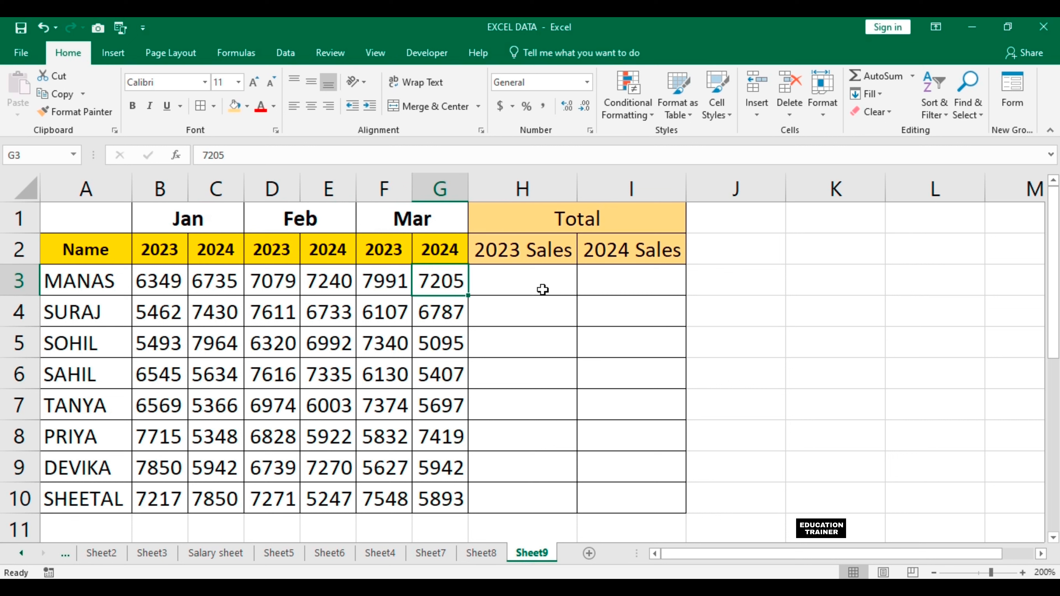
key("Up")
key("Left")
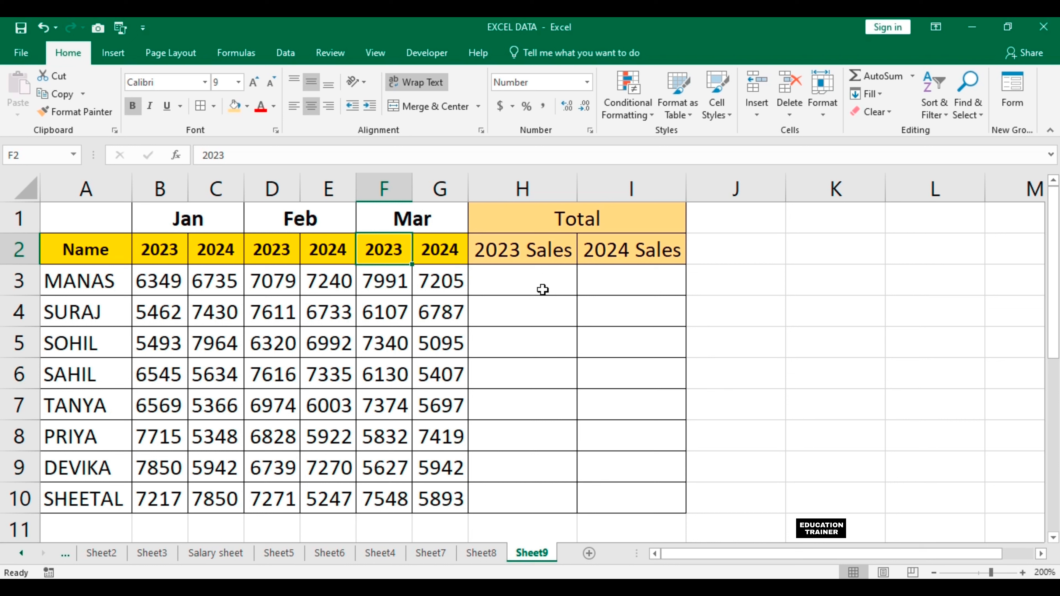
key("Left")
key("Right")
key("Right")
key("Right")
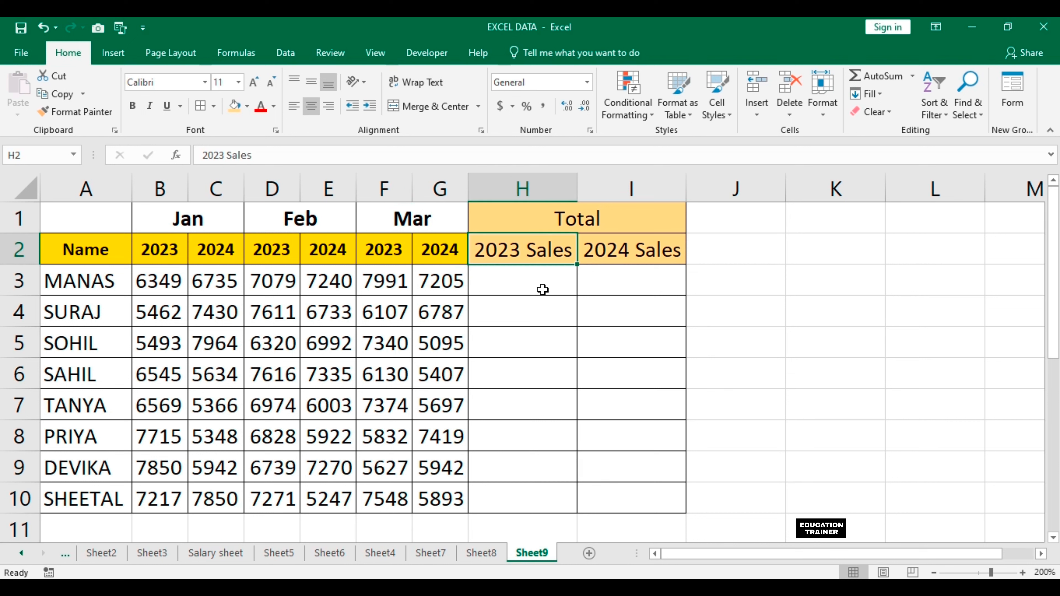
key("Down")
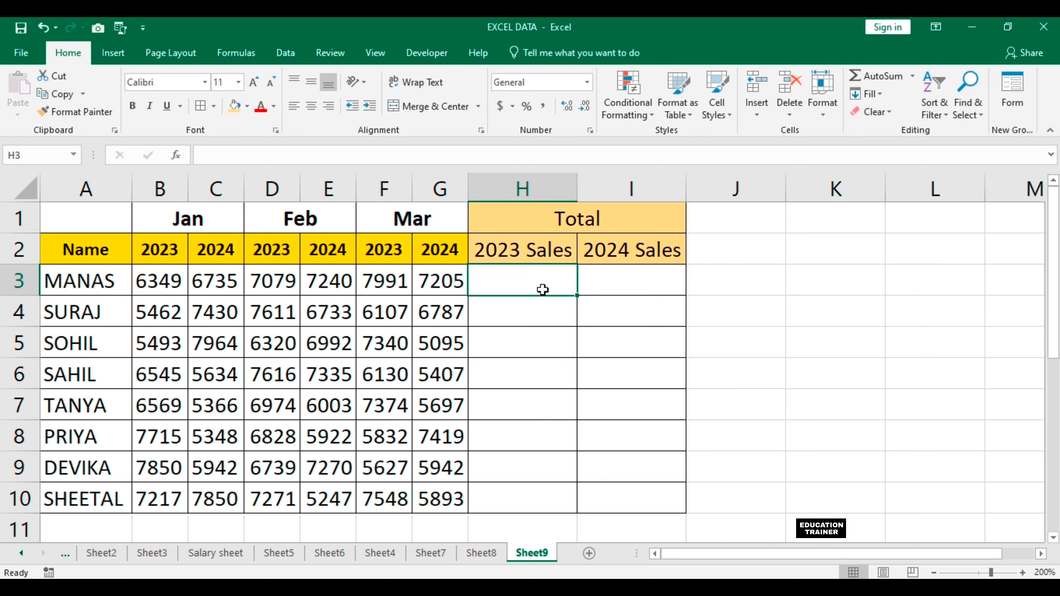
key("Right")
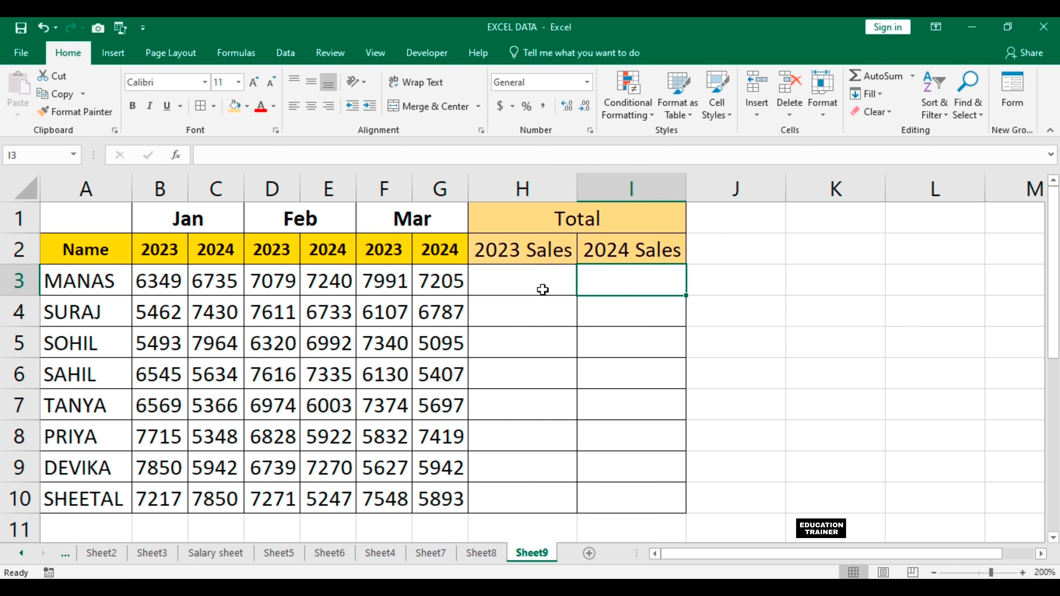
key("Left")
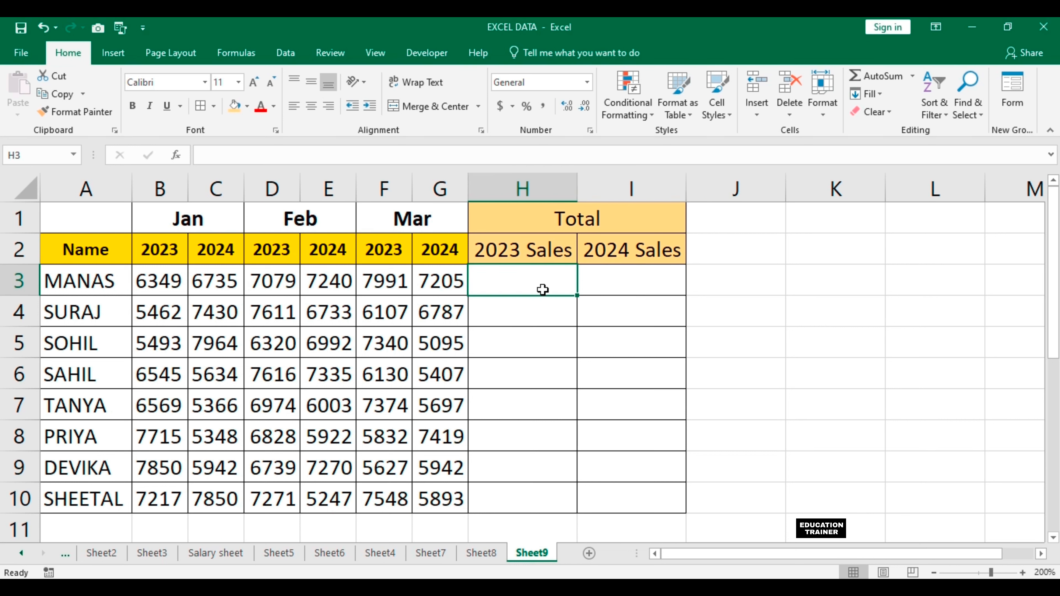
type("+")
key("Left")
key("Left")
key("Left")
key("Left")
key("Left")
key("Left")
type("+")
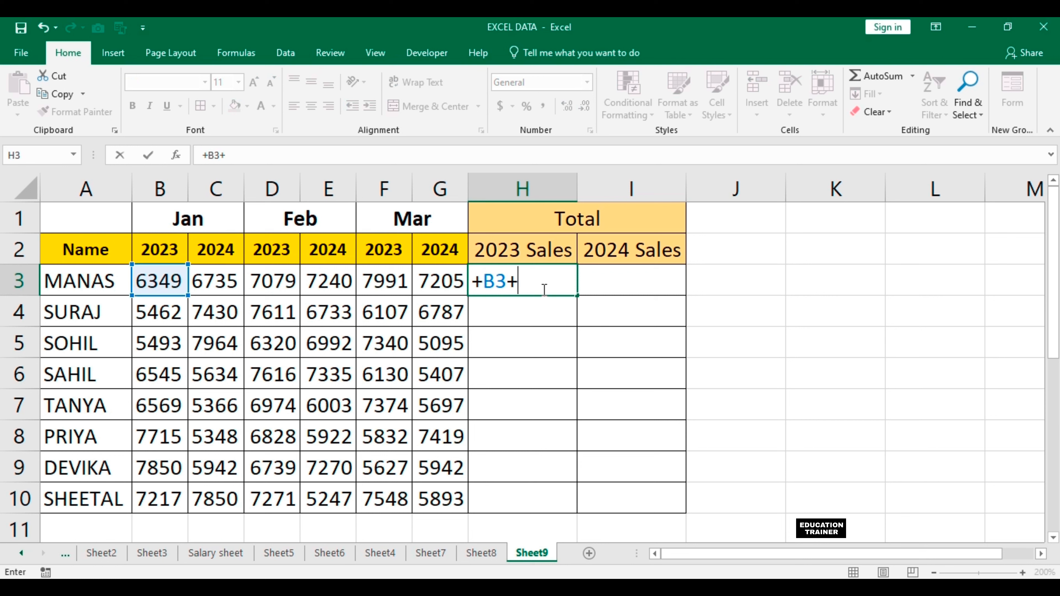
key("Left")
key("Left")
key("Left")
key("Left")
type("+")
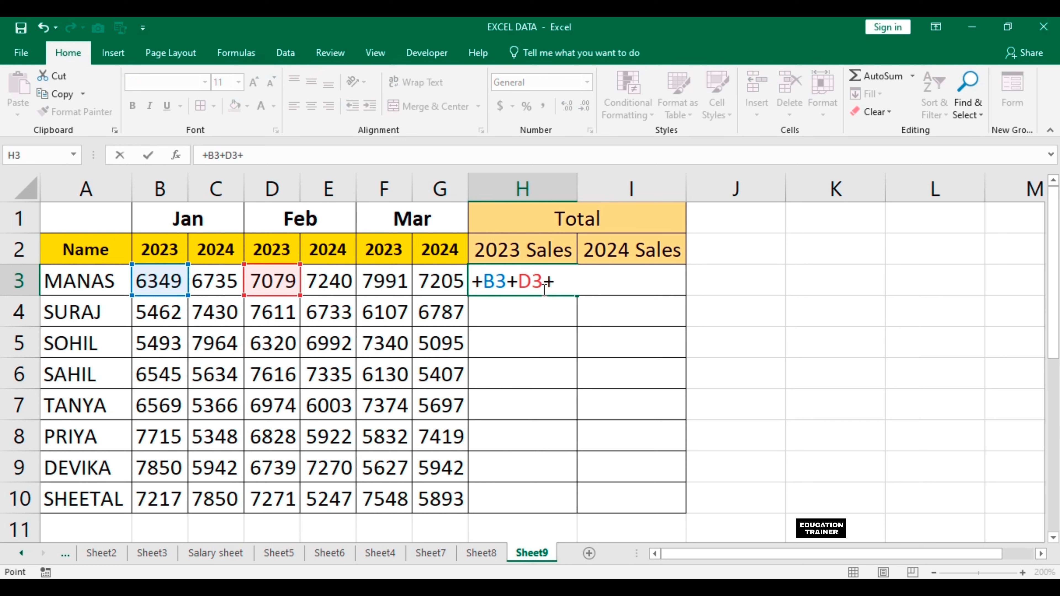
key("Left")
key("Left")
key("Left")
key("Right")
type("+")
key("Left")
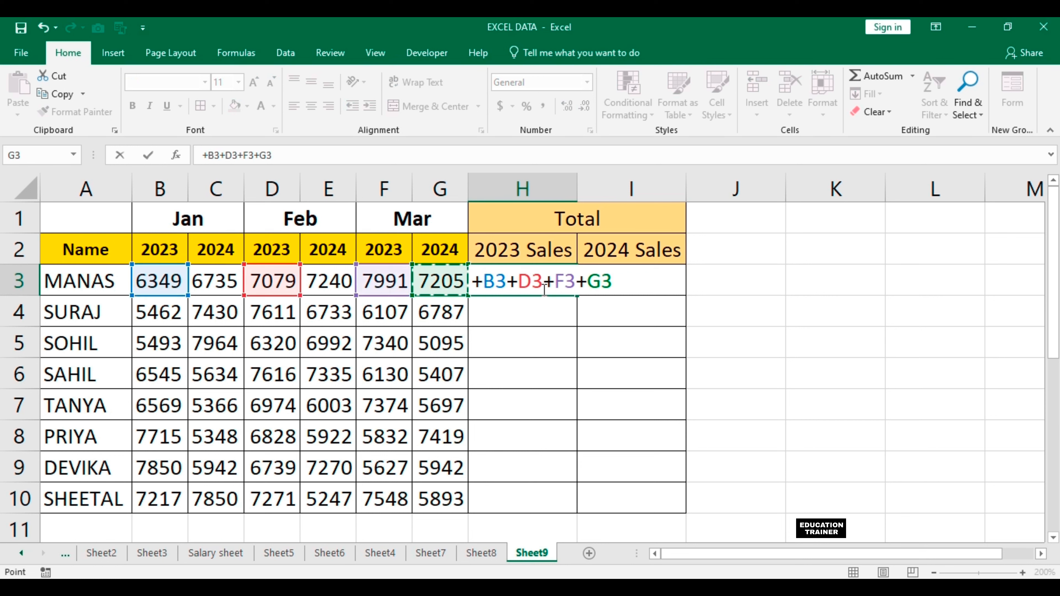
type("+")
key("Left")
key("BackSpace")
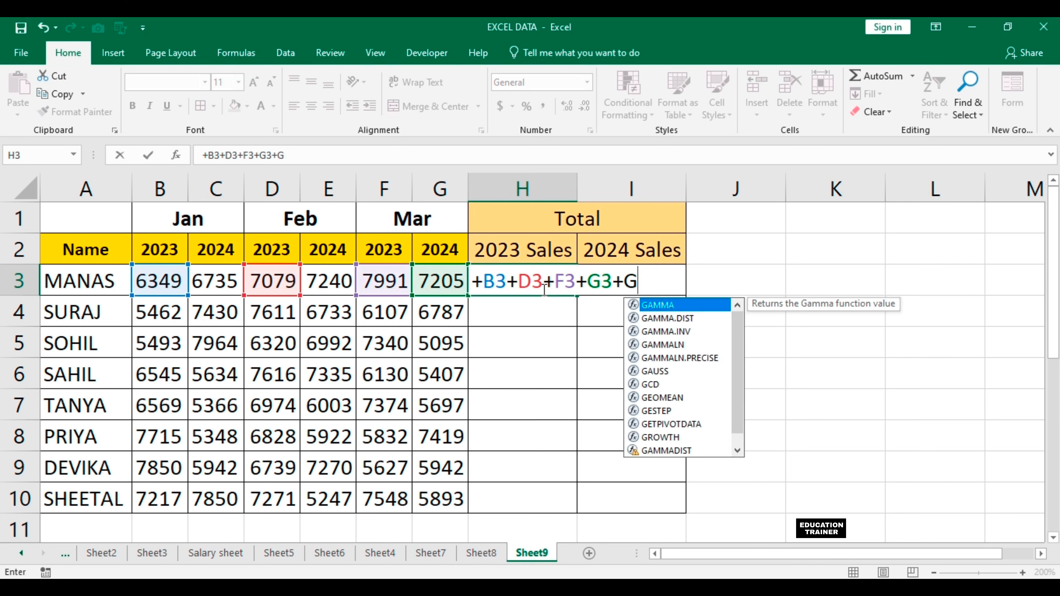
key("BackSpace")
key("BackSpace")
key("BackSpace")
key("BackSpace")
key("BackSpace")
key("BackSpace")
key("BackSpace")
key("BackSpace")
key("BackSpace")
key("BackSpace")
key("BackSpace")
key("BackSpace")
key("BackSpace")
key("BackSpace")
key("Escape")
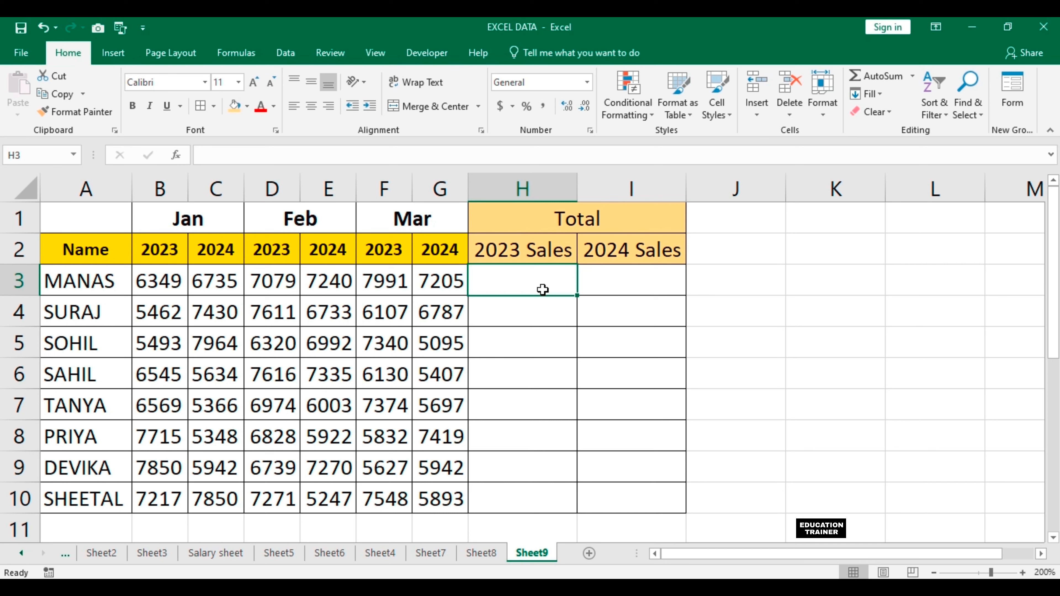
Start a SUMPRODUCT formula in H3 with B3:G3 as its first array.
type("=sump")
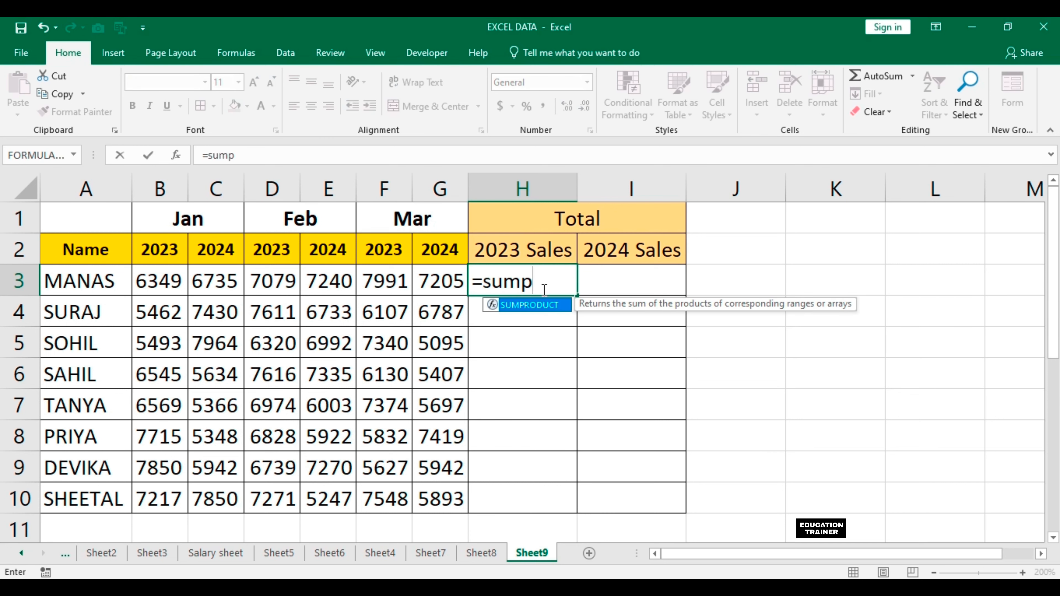
key("Tab")
key("Left")
key("Left")
key("Left")
key("Left")
key("Left")
key("Left")
key("shift+Right")
key("shift+Right")
key("shift+Right")
key("shift+Right")
key("shift+Right")
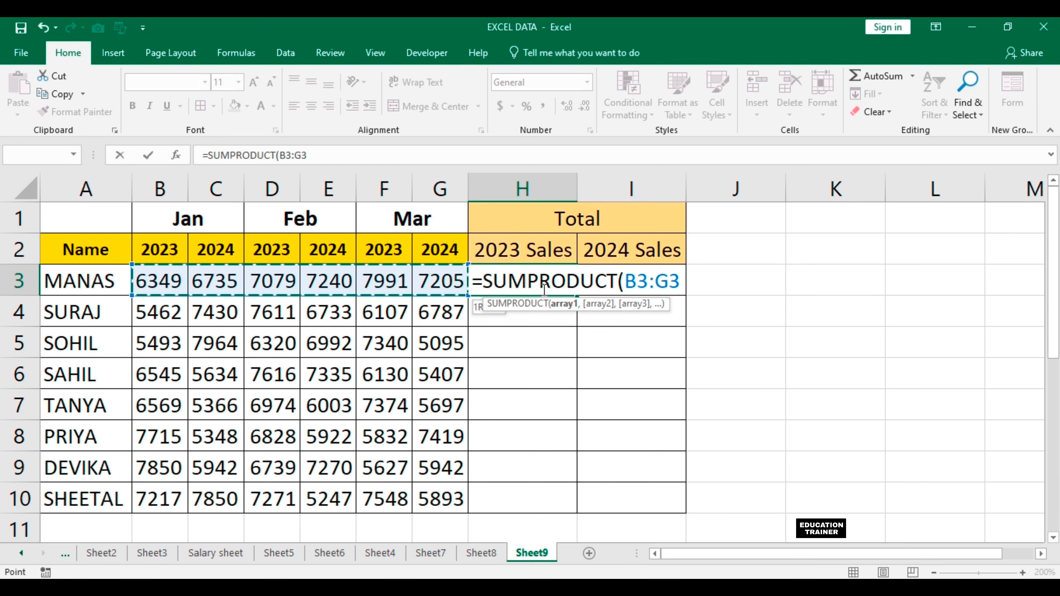
type(",")
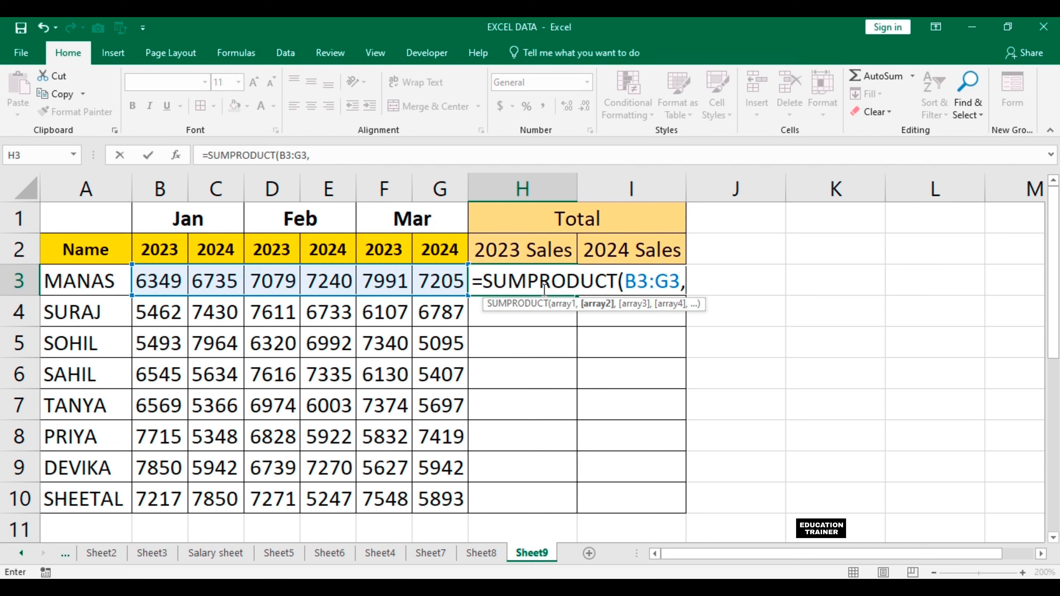
Begin the formula's second array as --(MOD(COLUMN(B3:G3), using the row's column numbers as the MOD number.
type("--(mod")
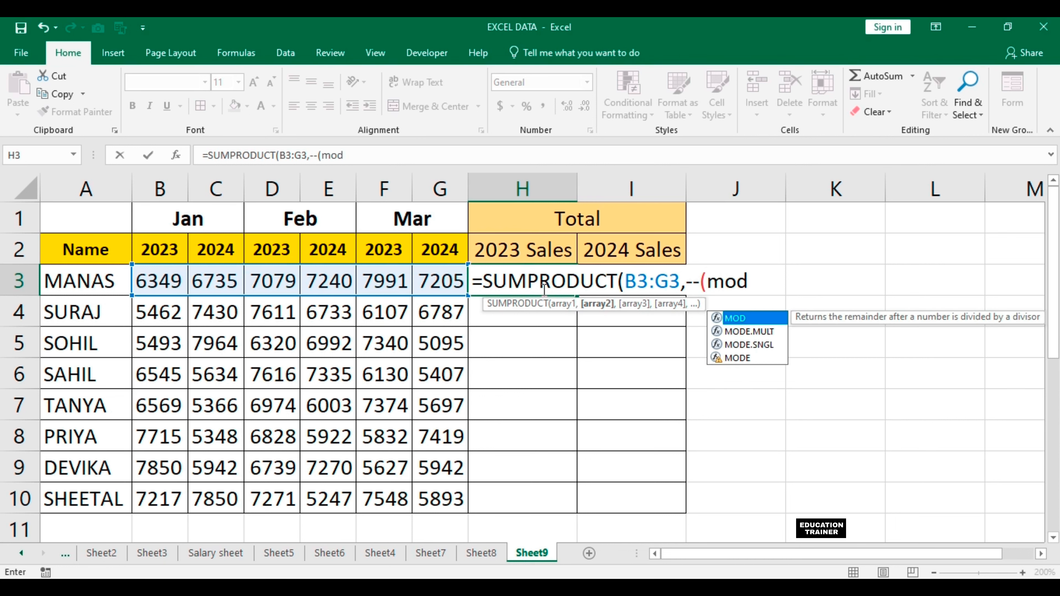
key("Tab")
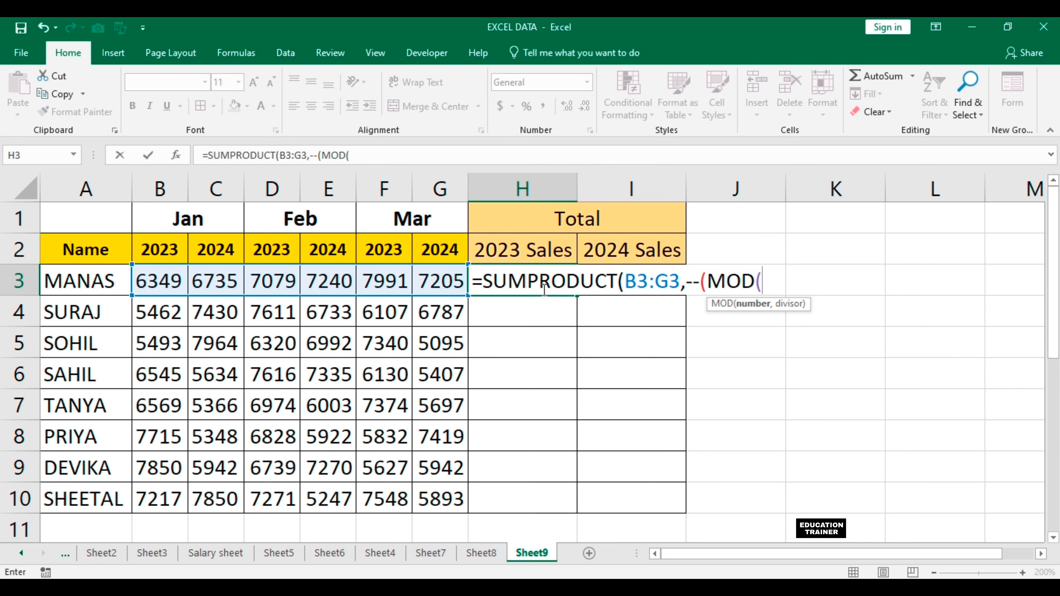
type("colu")
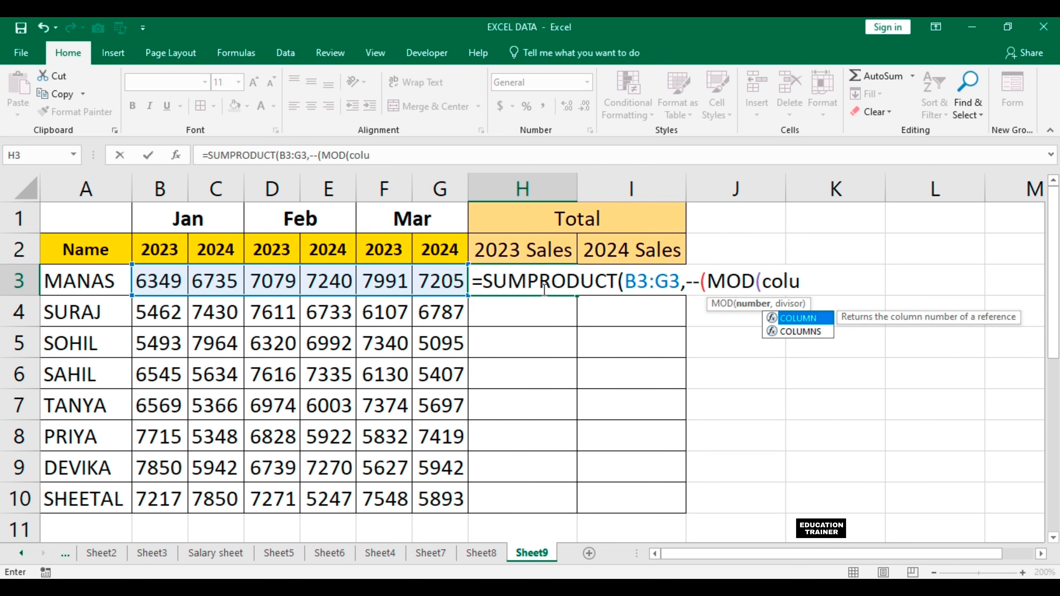
key("Tab")
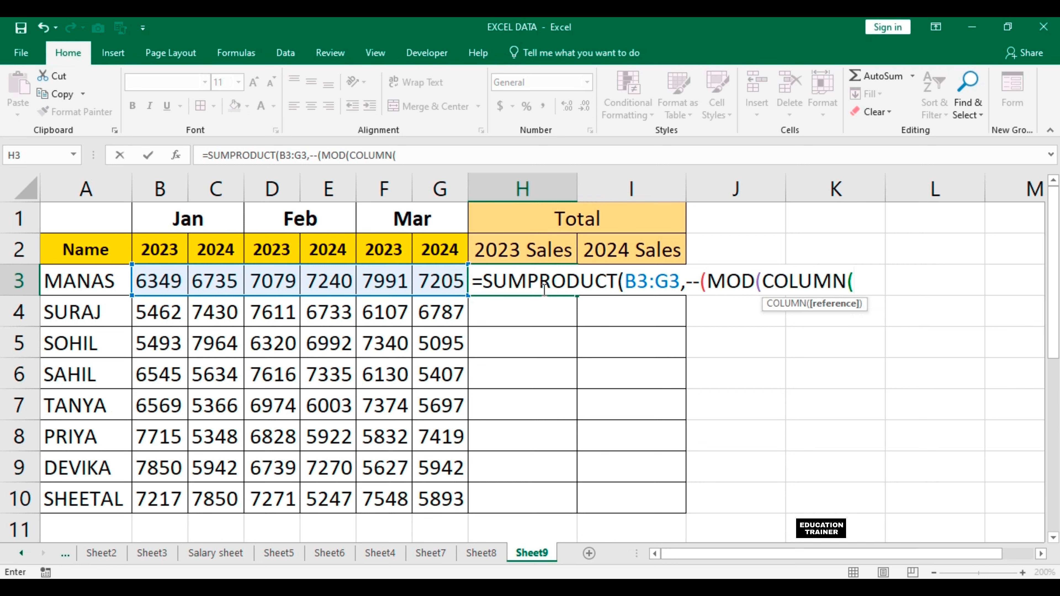
key("Left")
key("Left")
key("Left")
key("Left")
key("Left")
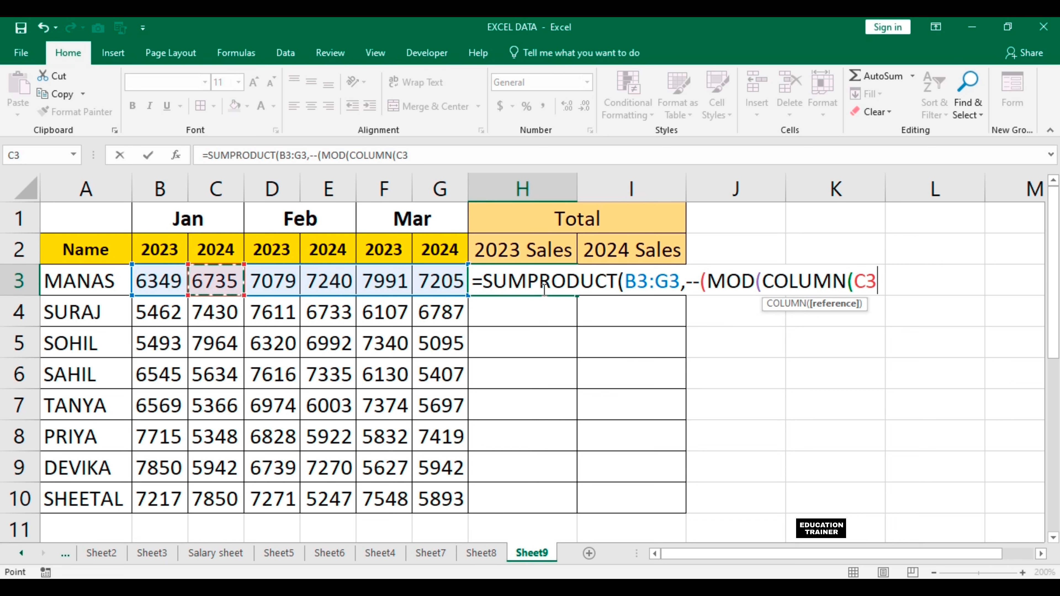
key("shift+Left")
key("shift+Right")
key("shift+Right")
key("shift+Right")
key("shift+Right")
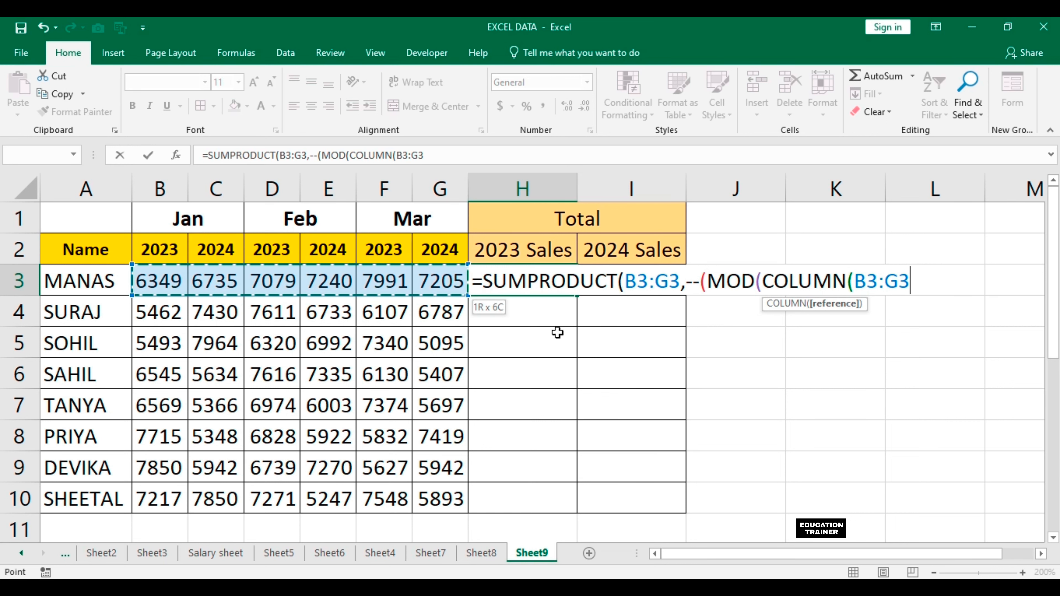
type(")")
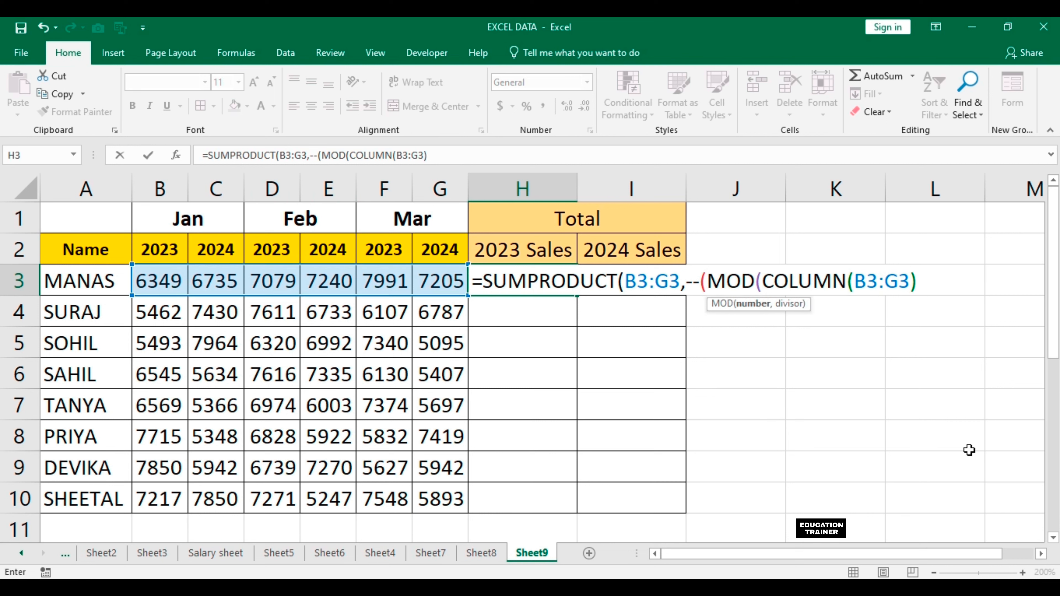
Complete the H3 formula with divisor 2 and the condition =0, closing all brackets, and enter it.
type(",2")
type(")")
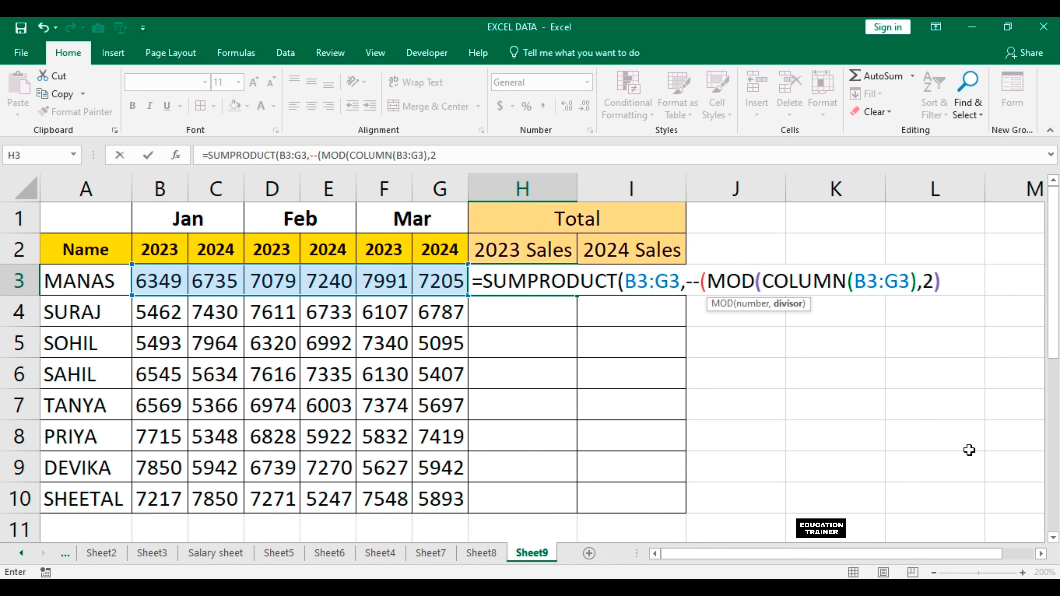
type("=")
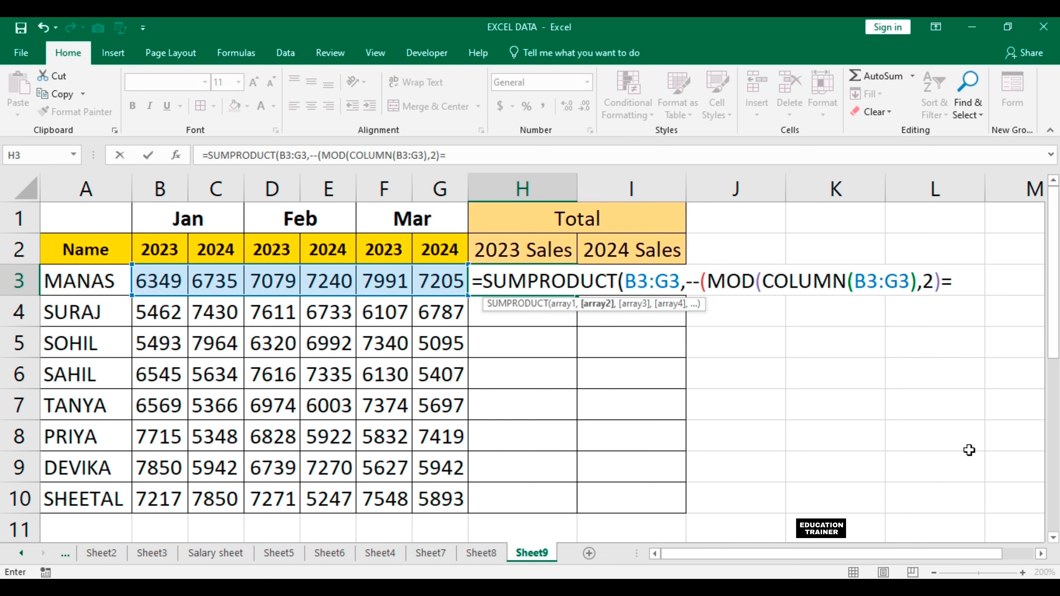
type("0))")
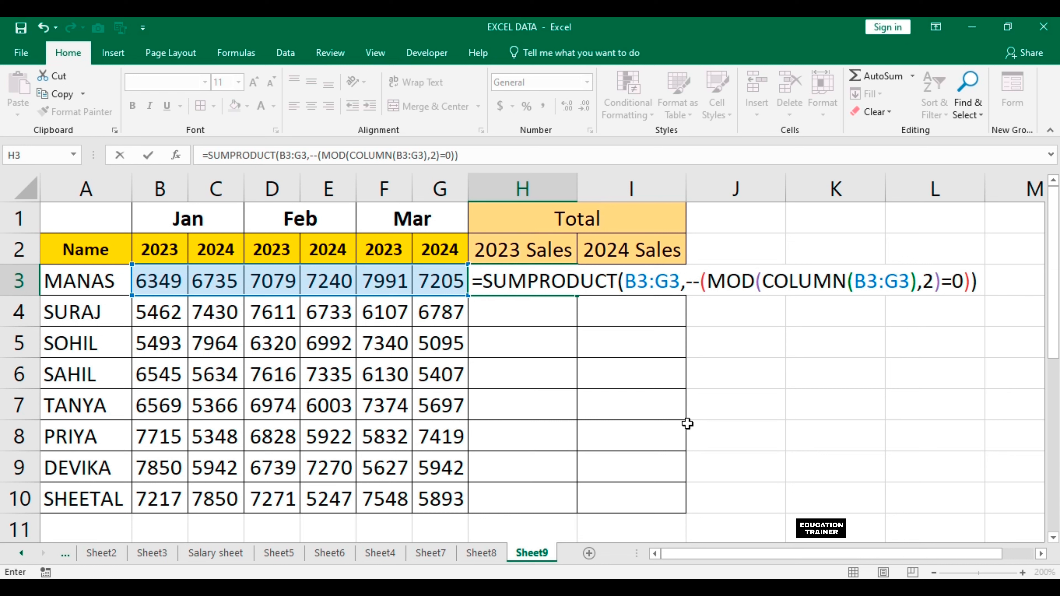
key("Return")
Copy the 2023 Sales formula from H3 down the column through H10.
key("Up")
key("ctrl+c")
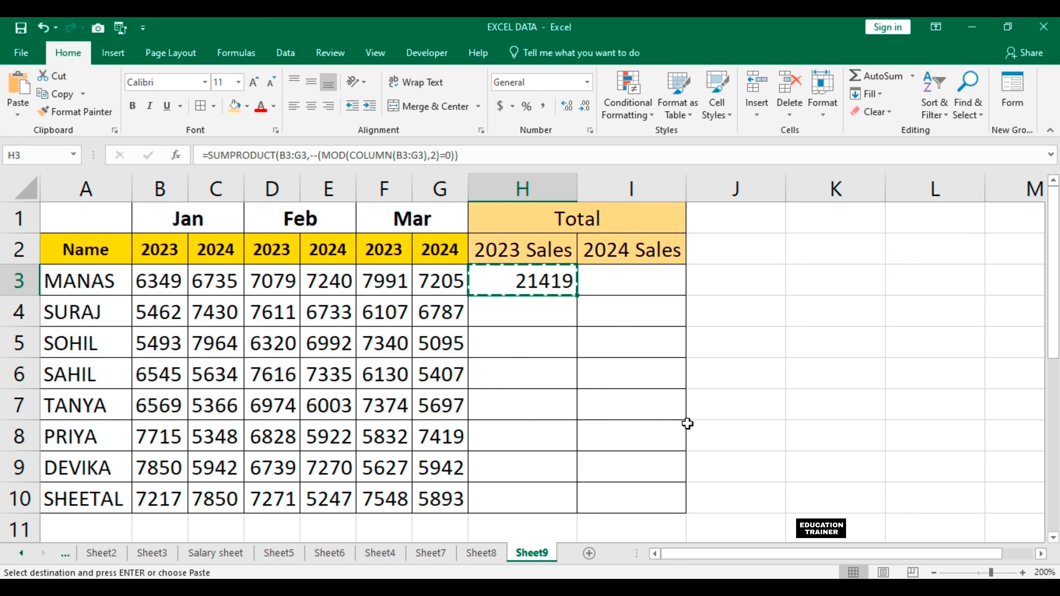
key("Left")
key("ctrl+Down")
key("Right")
key("ctrl+shift+Up")
key("ctrl+v")
key("ctrl+Up")
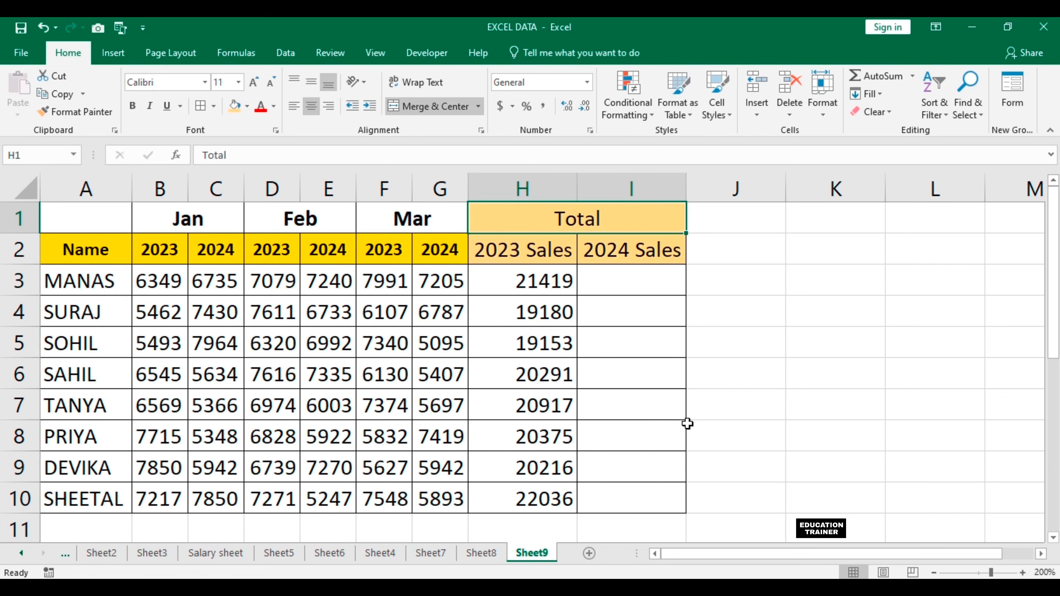
key("Down")
key("Down")
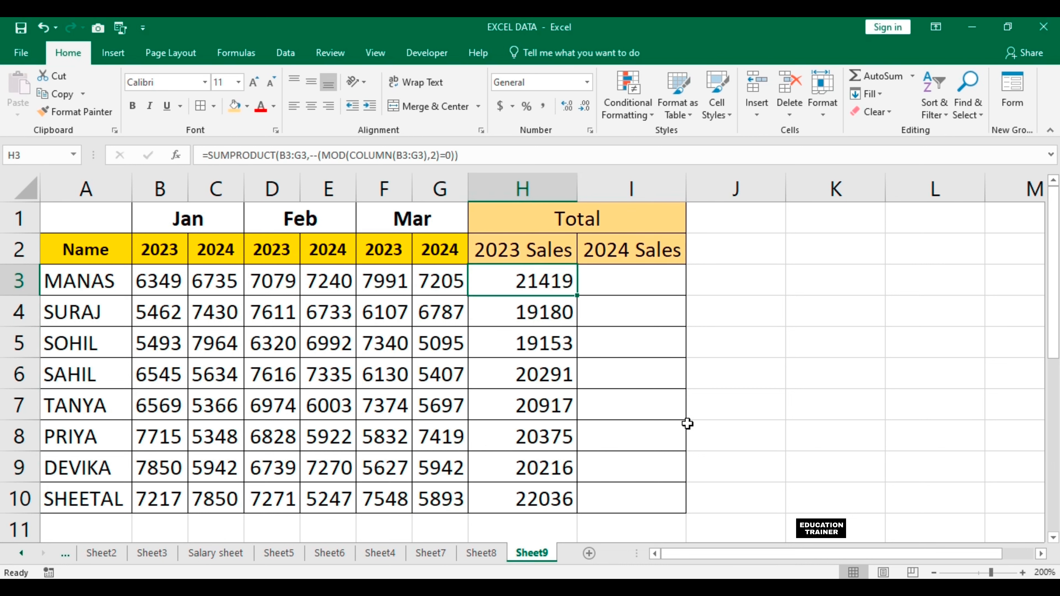
Check the H3 total against the combined sum of the 2023 values in B3, D3 and F3.
left_click(166, 284)
left_click(272, 284, "ctrl")
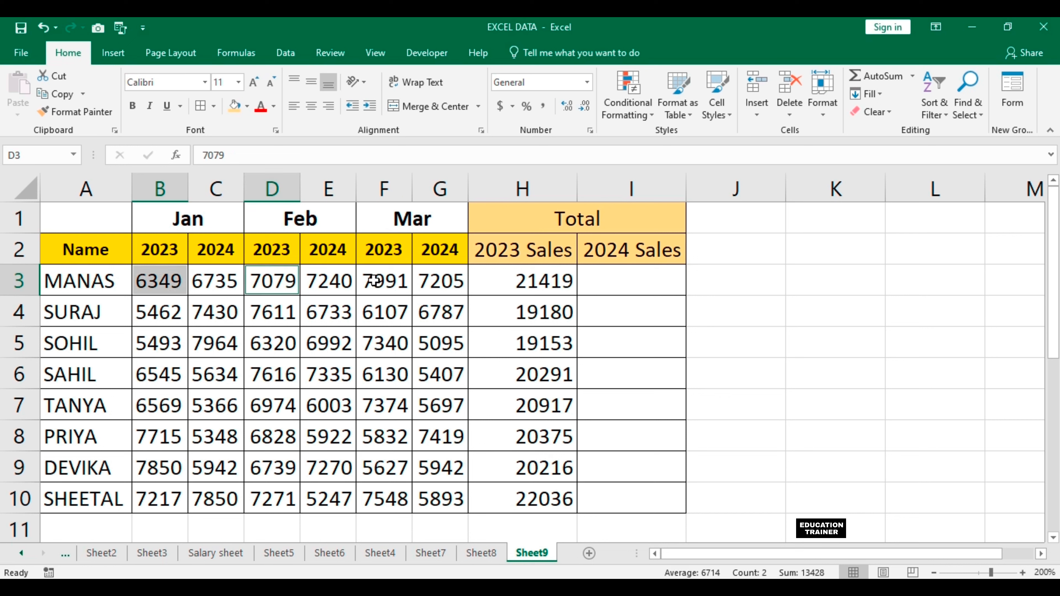
left_click(380, 280, "ctrl")
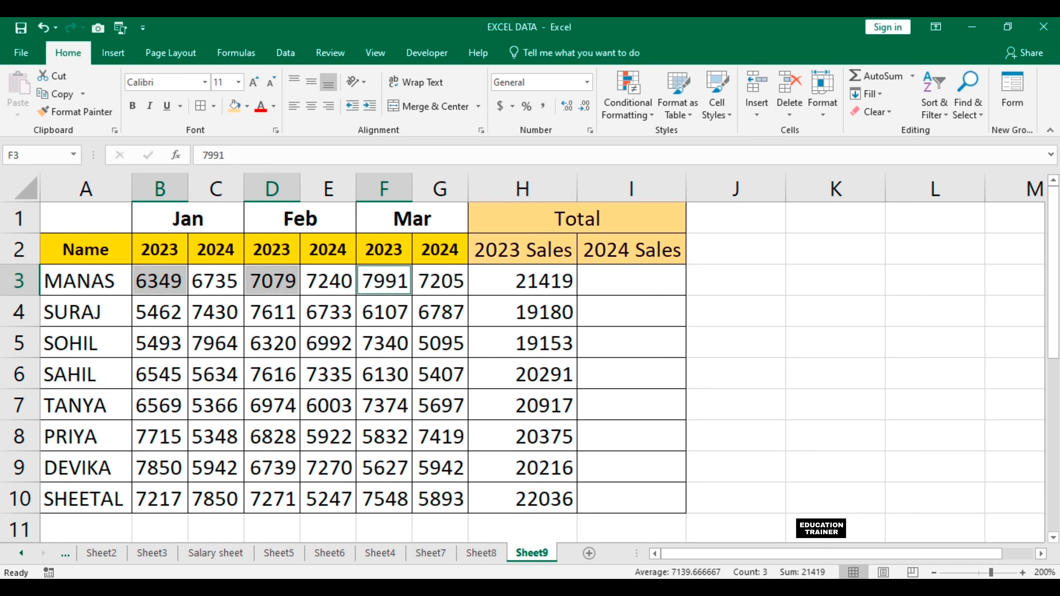
left_click(547, 285)
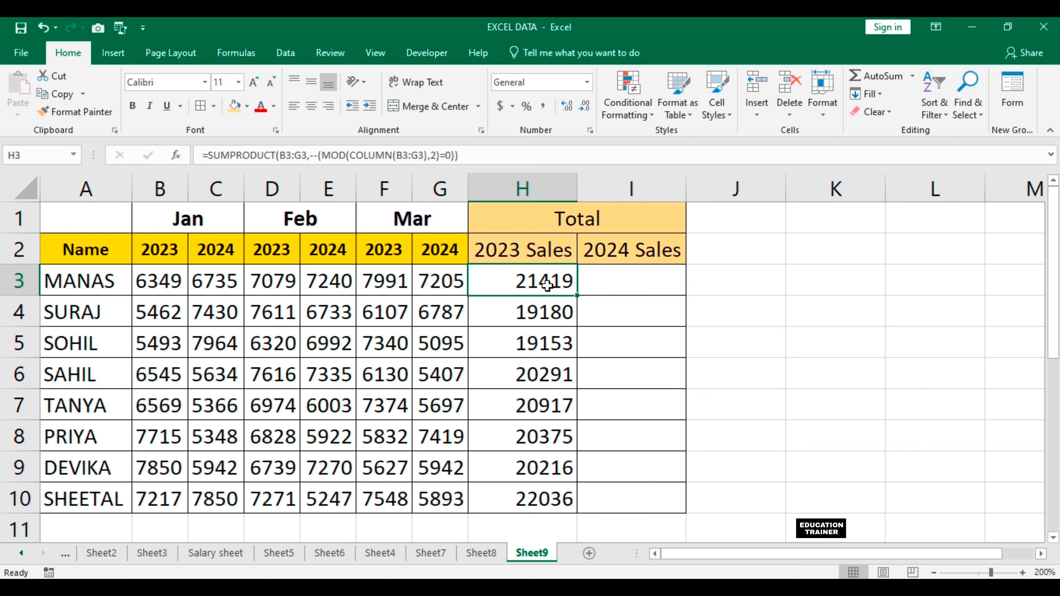
Start a SUMPRODUCT formula in I3 with B3:G3 as its first array.
key("Right")
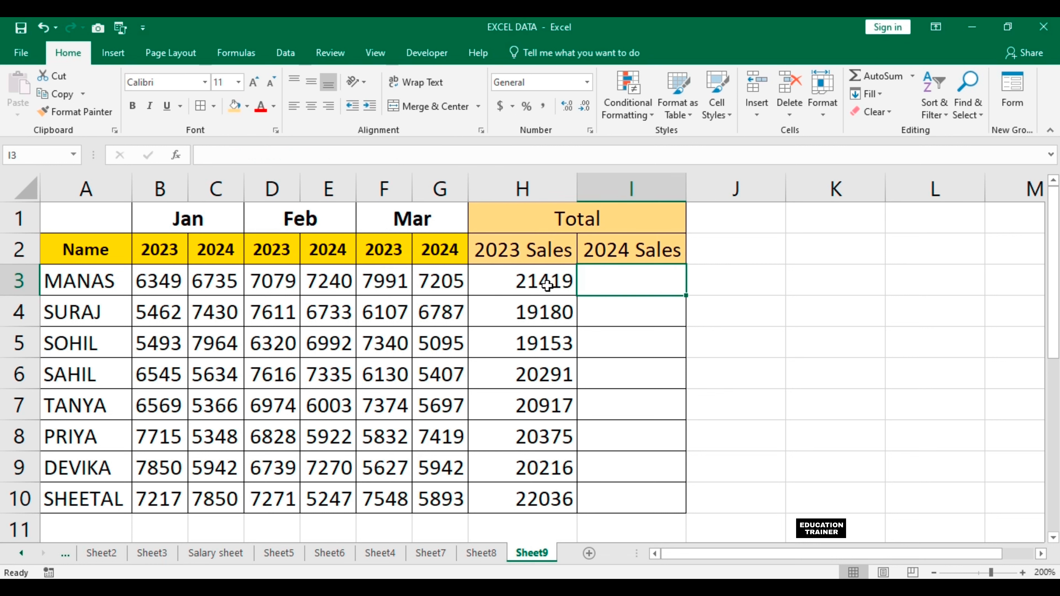
type("=sump")
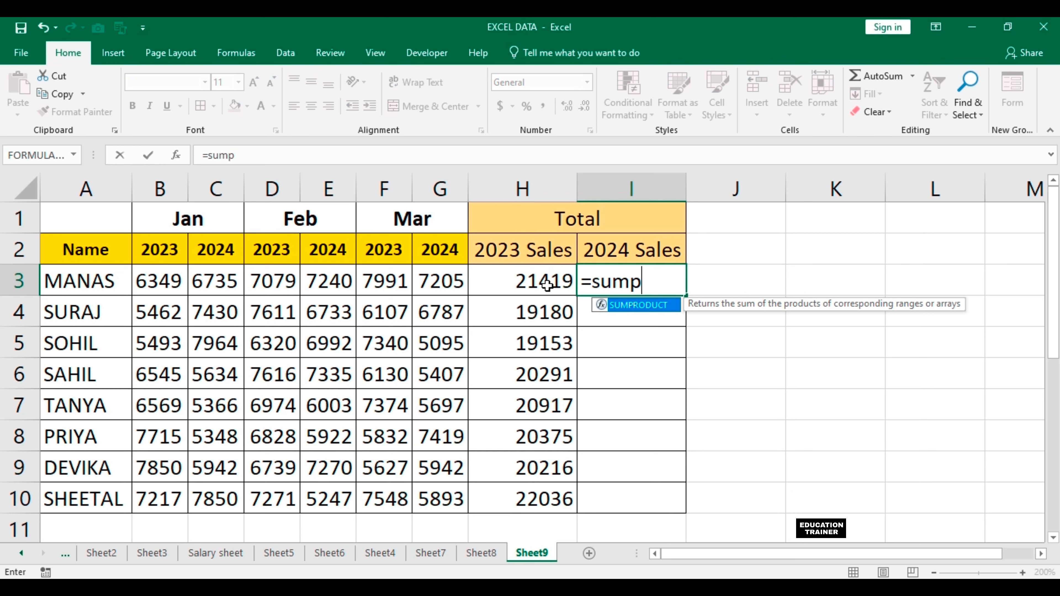
key("Tab")
key("Left")
key("ctrl+Left")
key("Right")
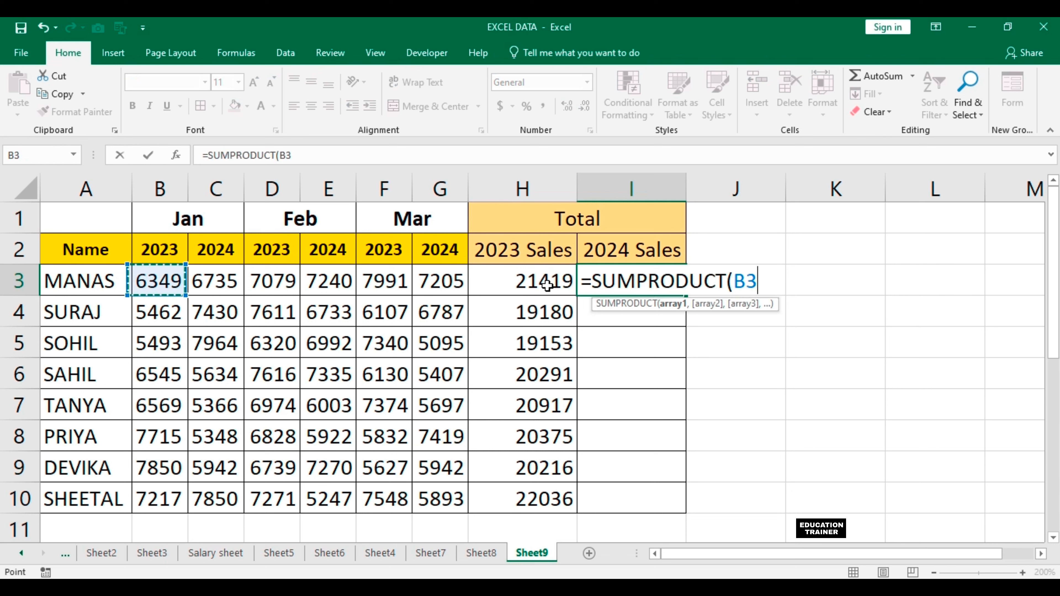
key("shift+Right")
key("shift+Right")
key("shift+Right")
key("shift+Right")
key("shift+Right")
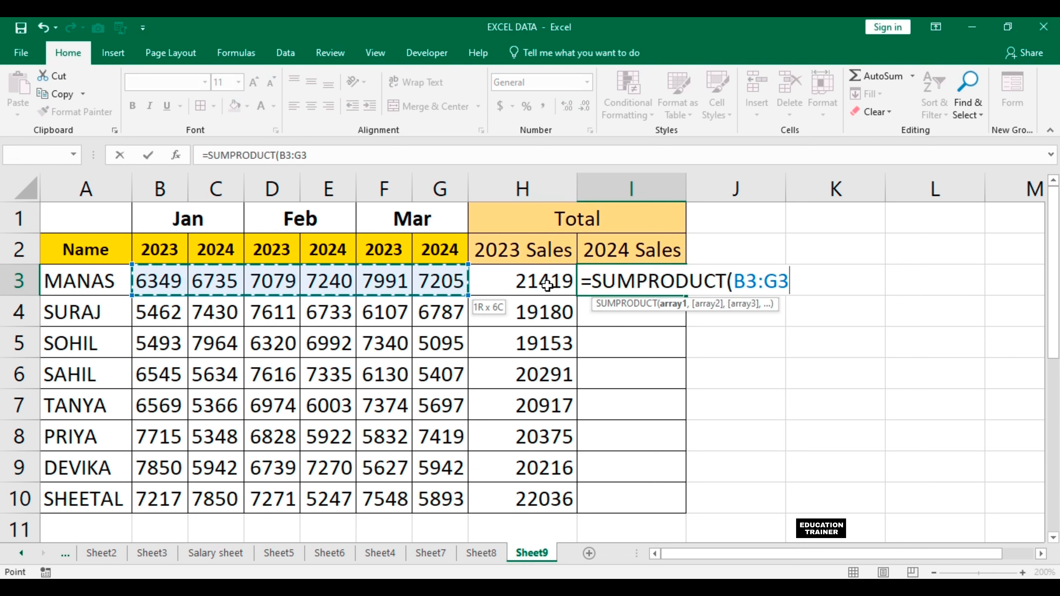
Begin the second array of the I3 formula with MOD and a nested COLUMN function as its number.
type(",mod")
key("Tab")
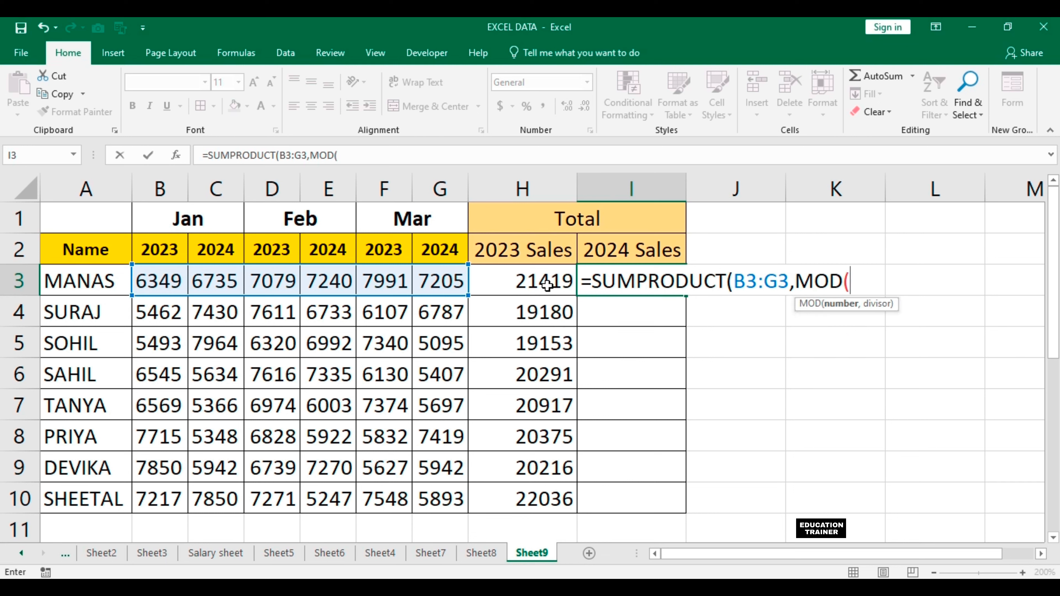
type("cou")
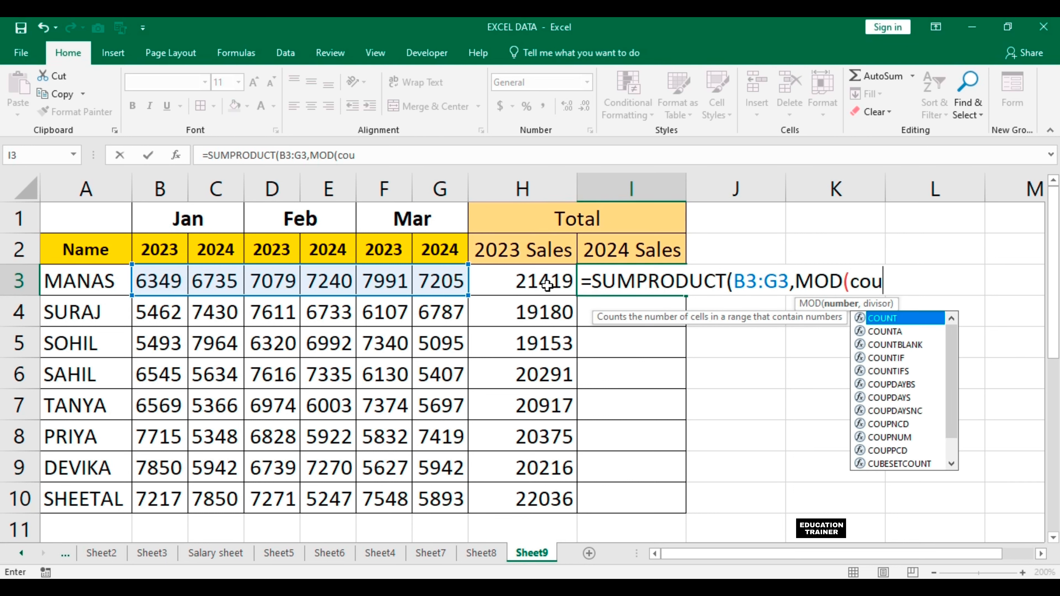
key("BackSpace")
type("l")
key("Tab")
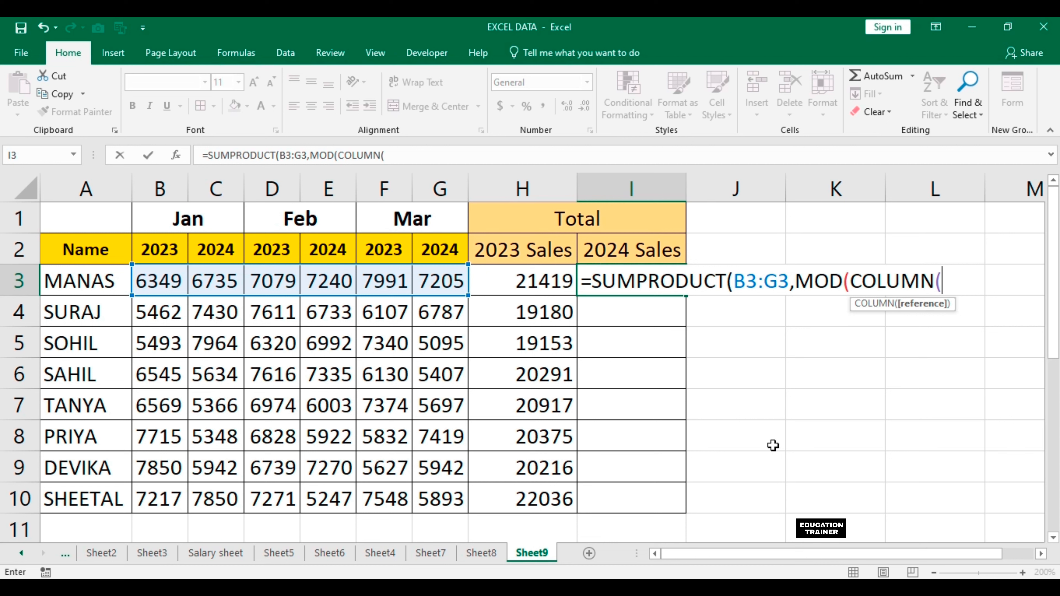
Give COLUMN the range B3:G3, set the MOD divisor to 2, and enter the I3 formula with all brackets closed.
key("Left")
key("Left")
key("Left")
key("Left")
key("Left")
key("Left")
key("Left")
key("Left")
key("Right")
key("shift+Right")
key("shift+Right")
key("shift+Right")
key("shift+Right")
key("shift+Right")
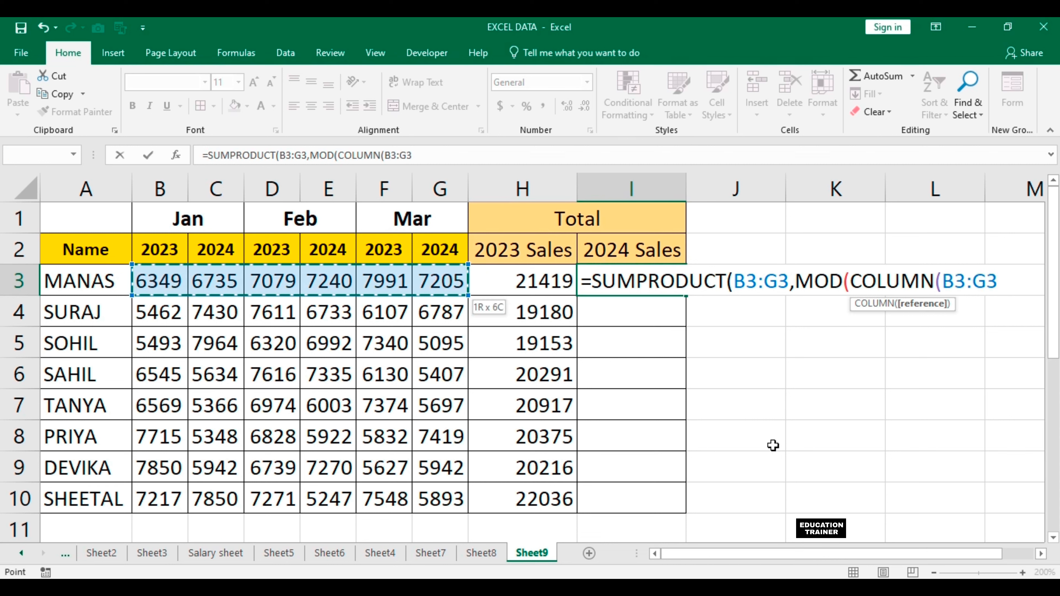
type("),2))")
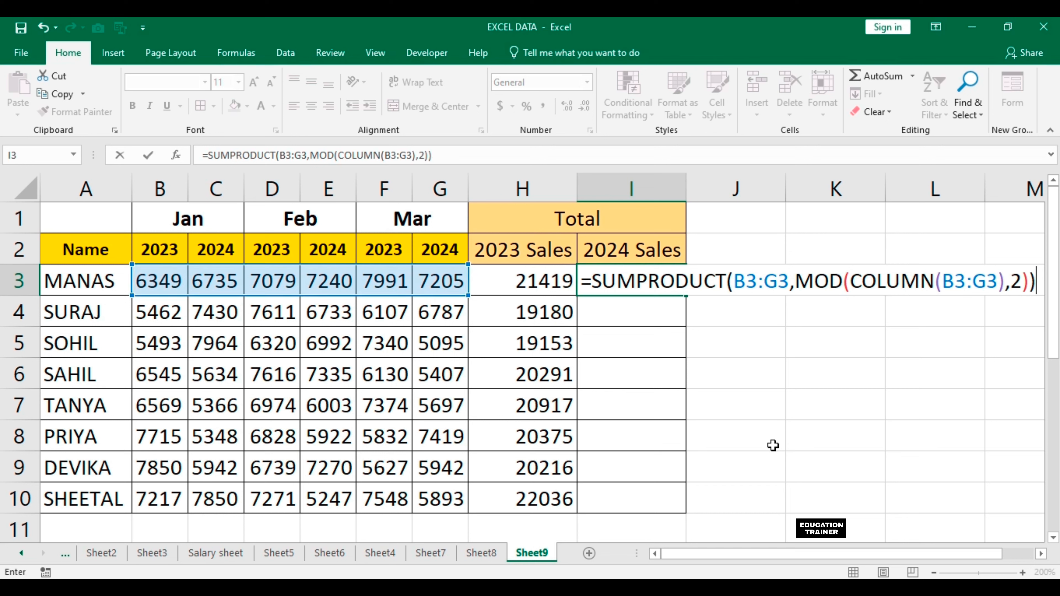
key("Return")
Copy the 2024 Sales formula from I3 down the column through I10.
key("Up")
key("ctrl+c")
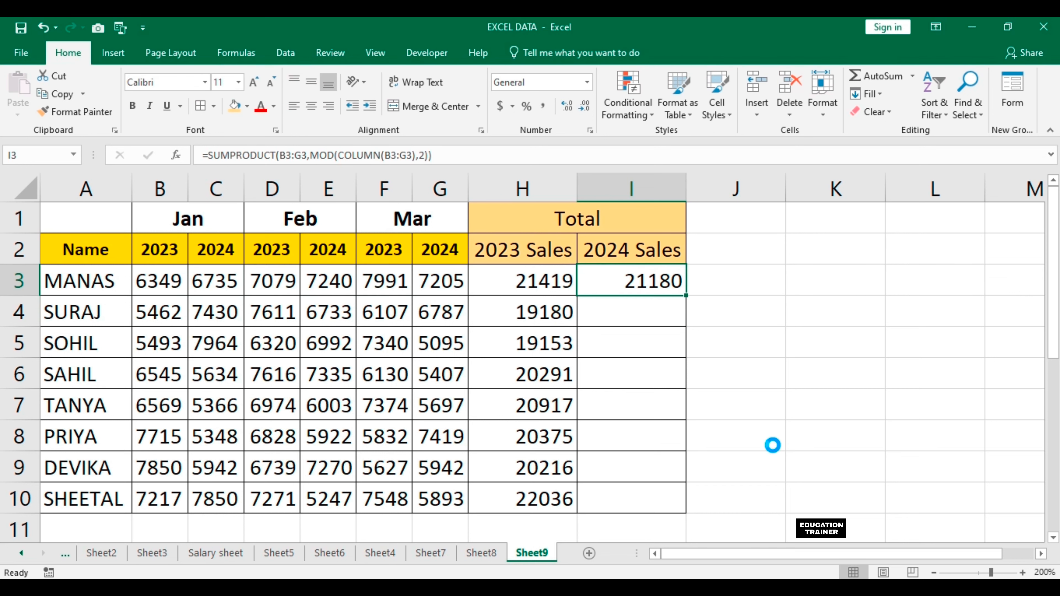
key("Left")
key("ctrl+Down")
key("Right")
key("ctrl+shift+Up")
key("Return")
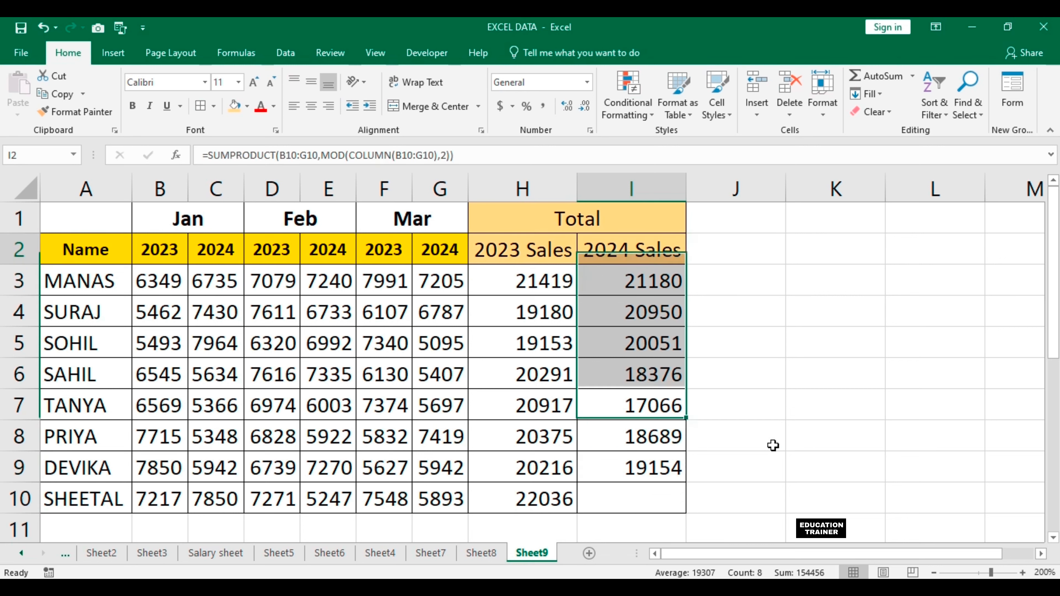
Check the I3 total against the combined sum of the 2024 values in C3, E3 and G3.
left_click(231, 277)
left_click(328, 284, "ctrl")
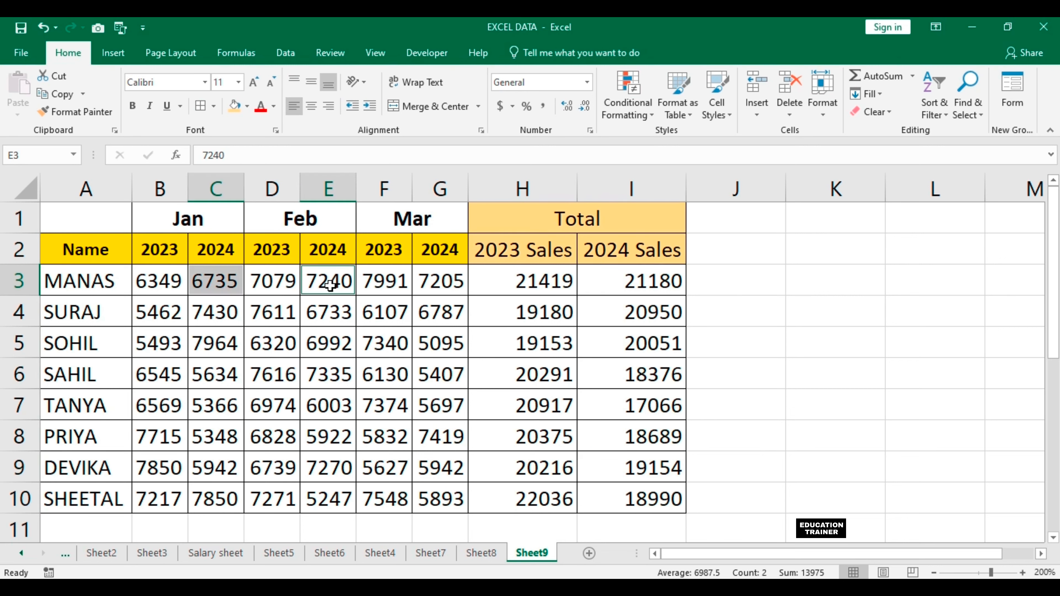
left_click(439, 282, "ctrl")
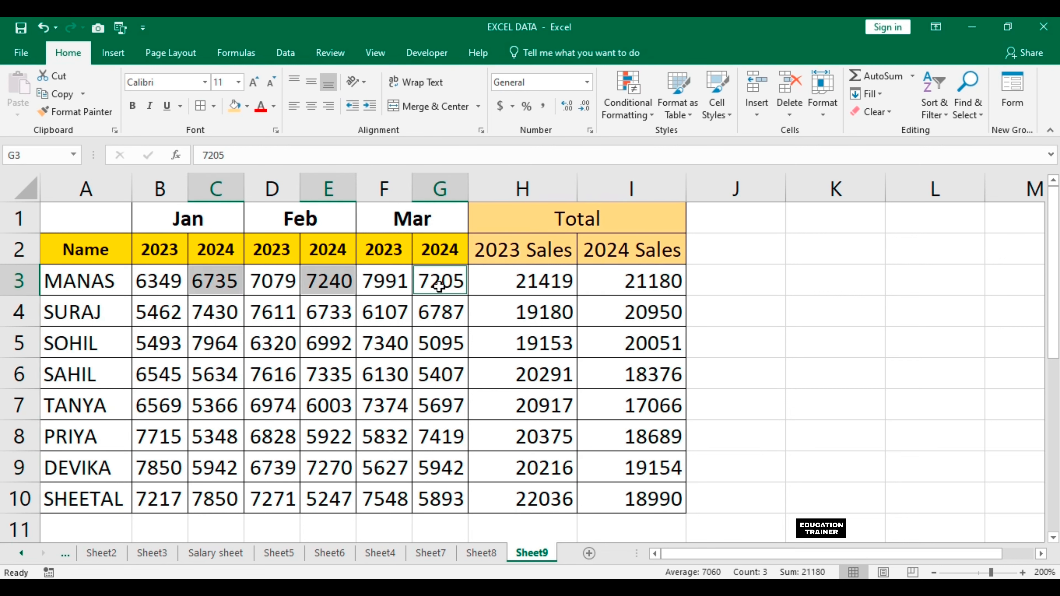
left_click(661, 284)
Review the 2023 Sales formula in H3 in edit mode, leaving its contents as they are.
key("Left")
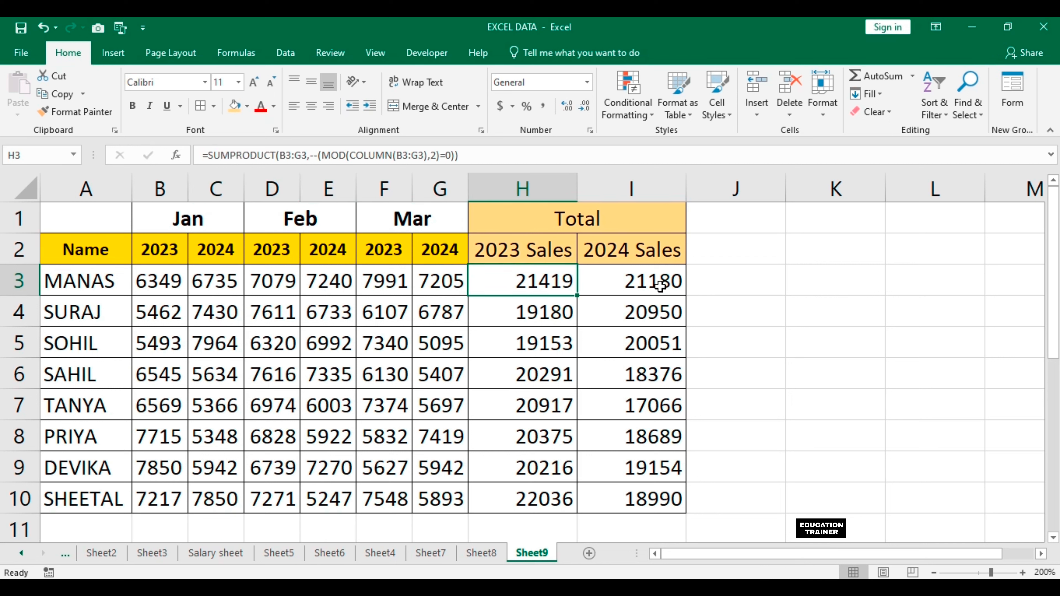
key("F2")
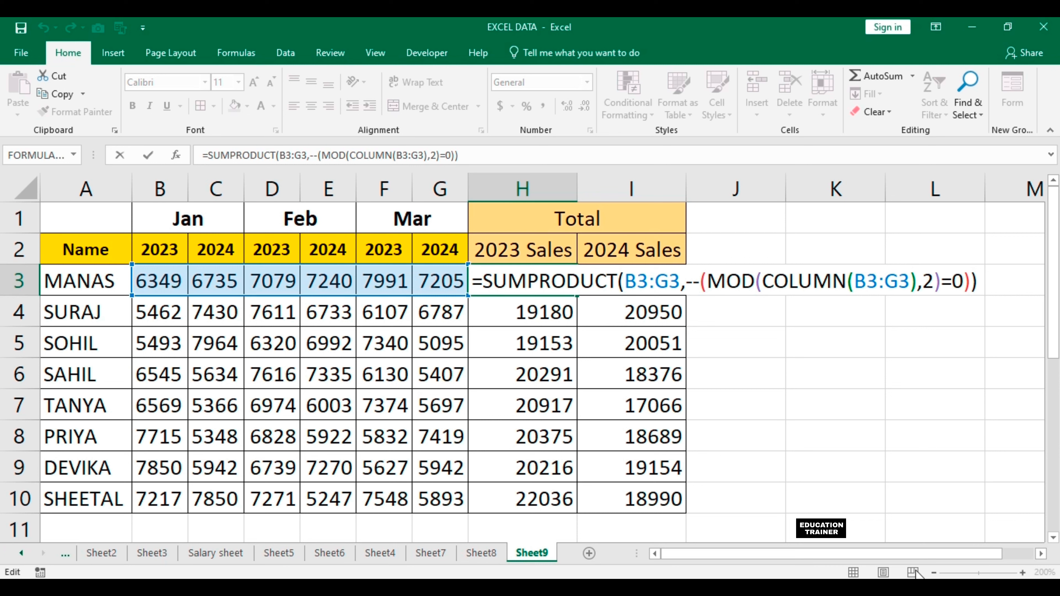
key("ctrl+Return")
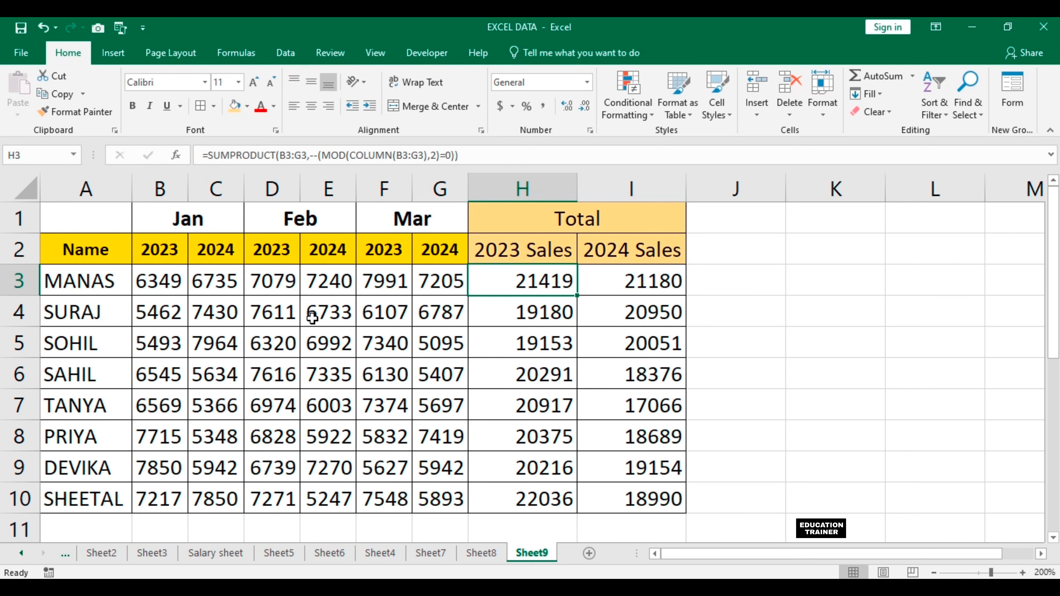
Examine the positions of the 2023 columns B, D and F in the sheet.
left_click(161, 184)
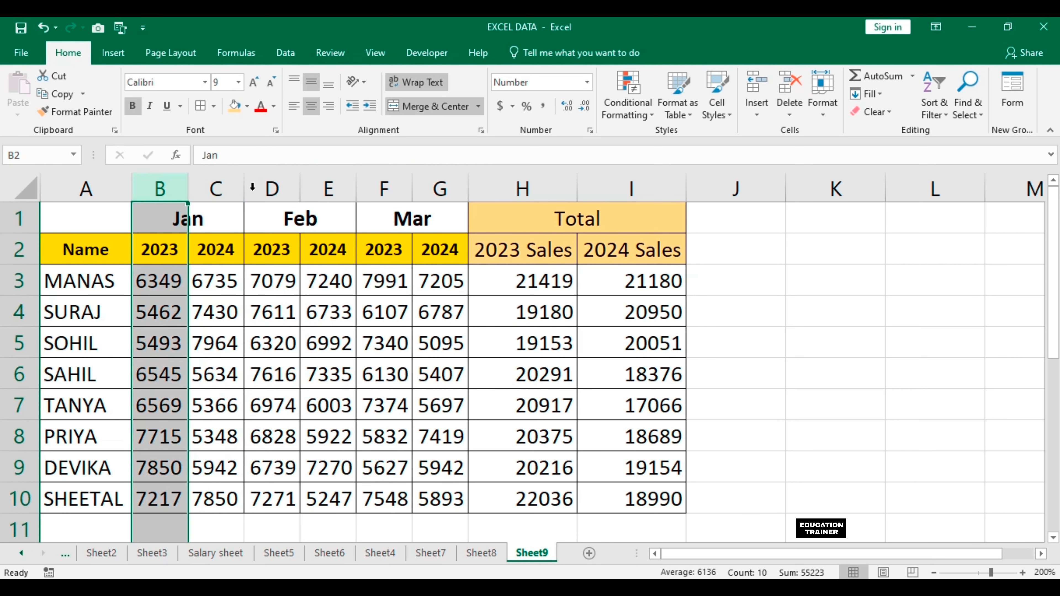
left_click(269, 184)
left_click(369, 185)
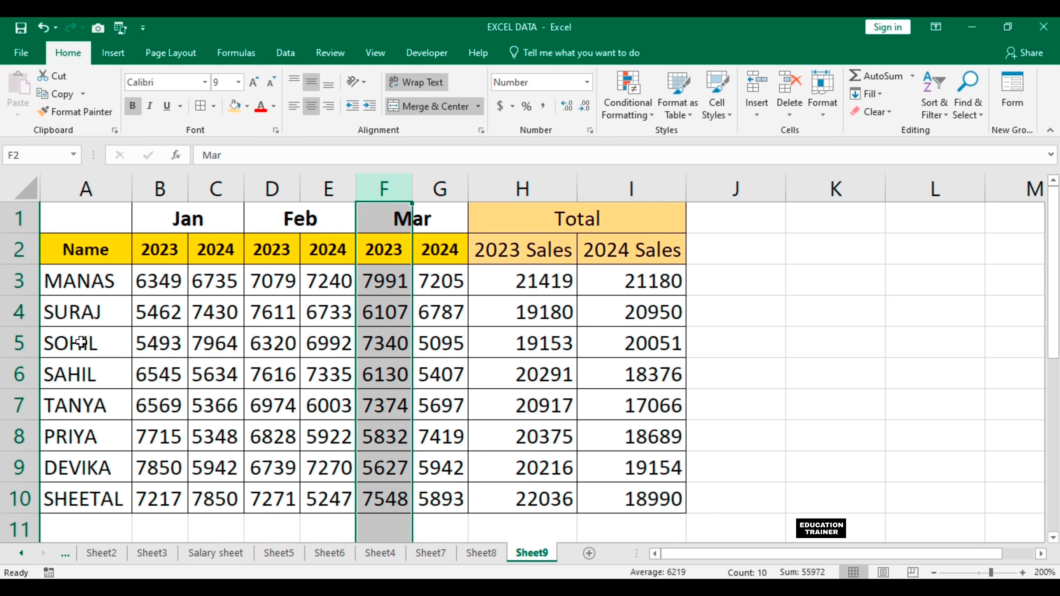
left_click(164, 250)
left_click(171, 187)
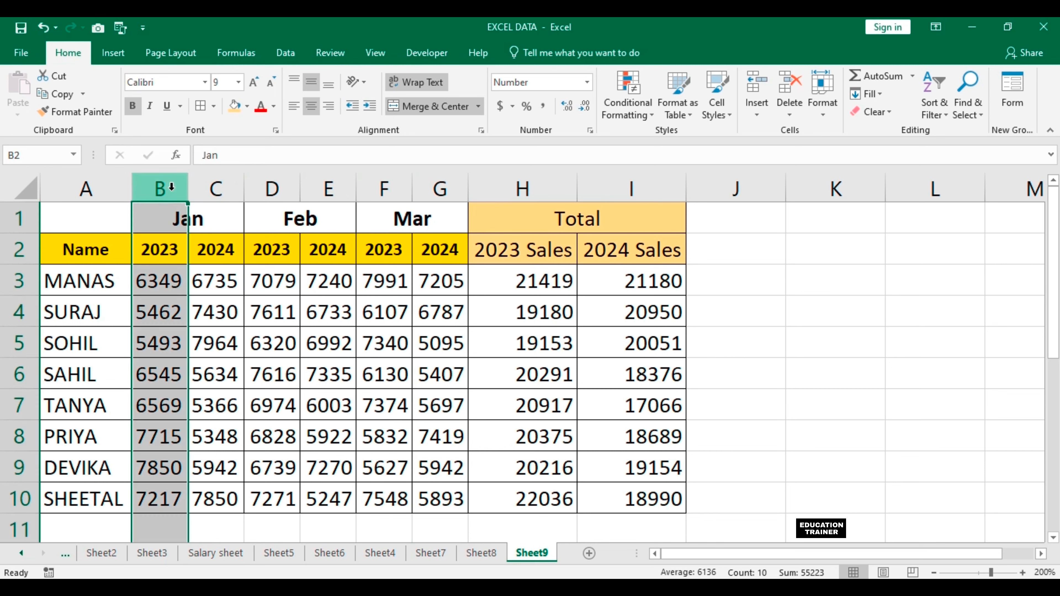
left_click(271, 185)
left_click(382, 184)
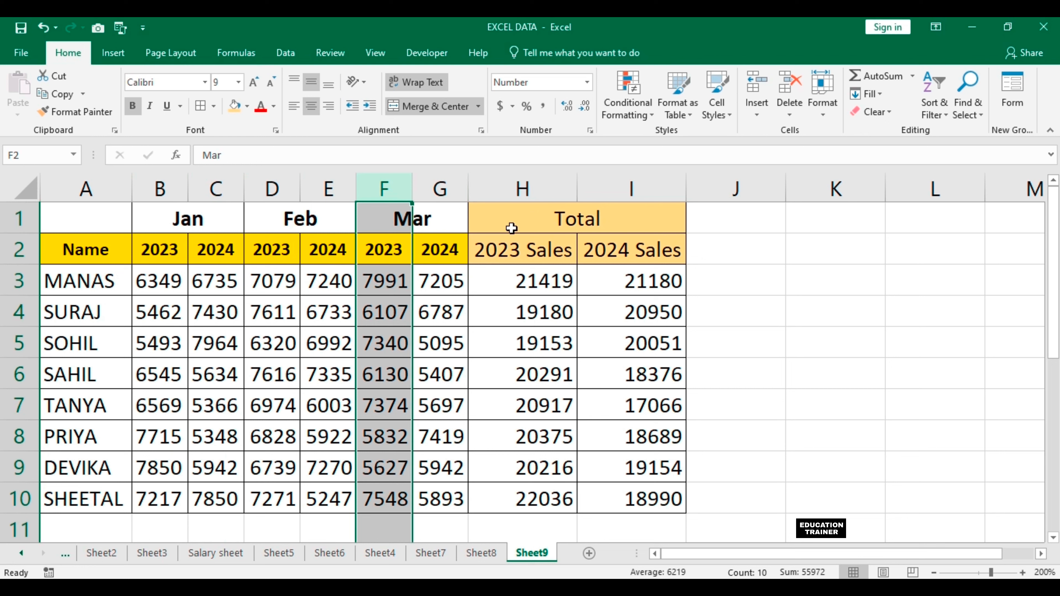
Examine the positions of the 2024 columns C, E and G along with the 2024 Sales column I.
left_click(610, 284)
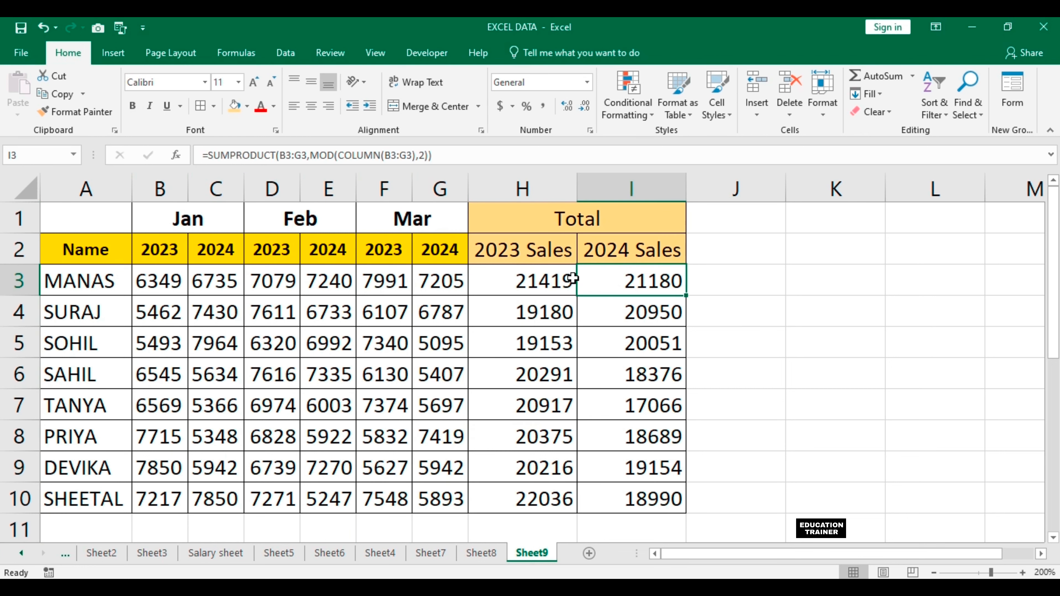
left_click(227, 188)
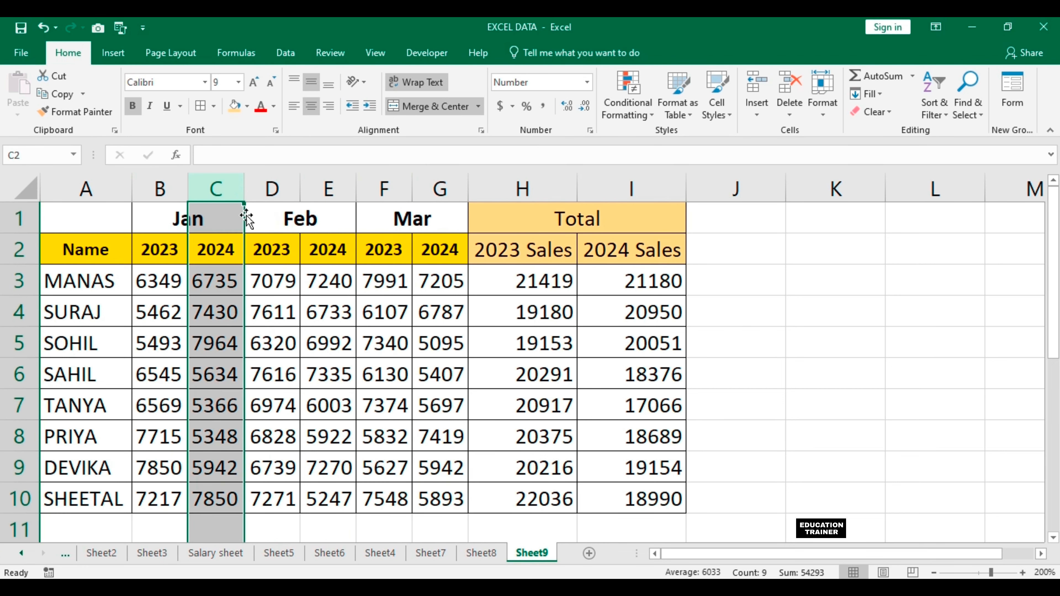
left_click(329, 188)
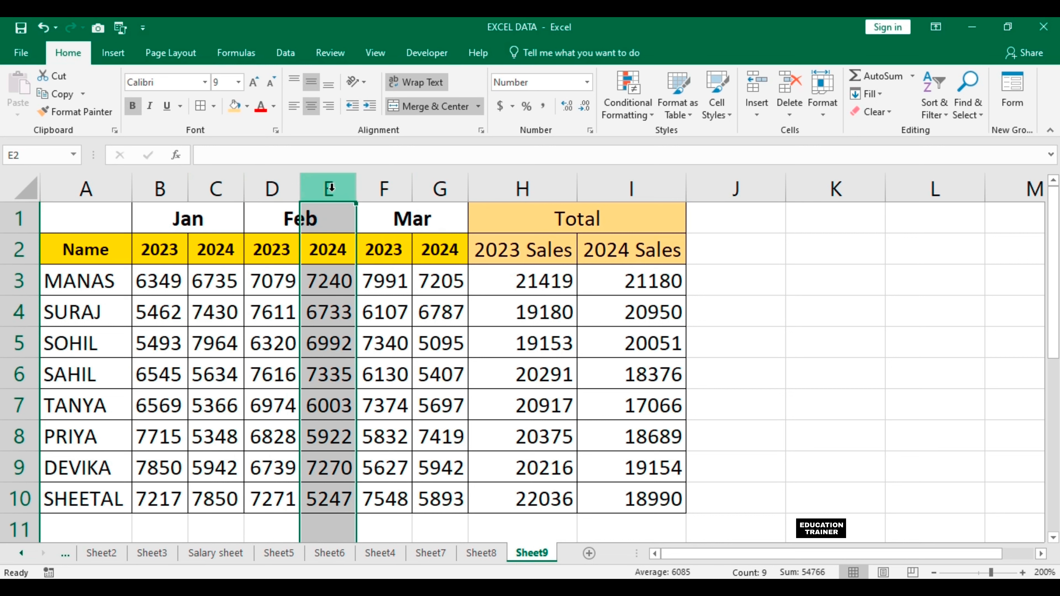
left_click(441, 190)
left_click(615, 191)
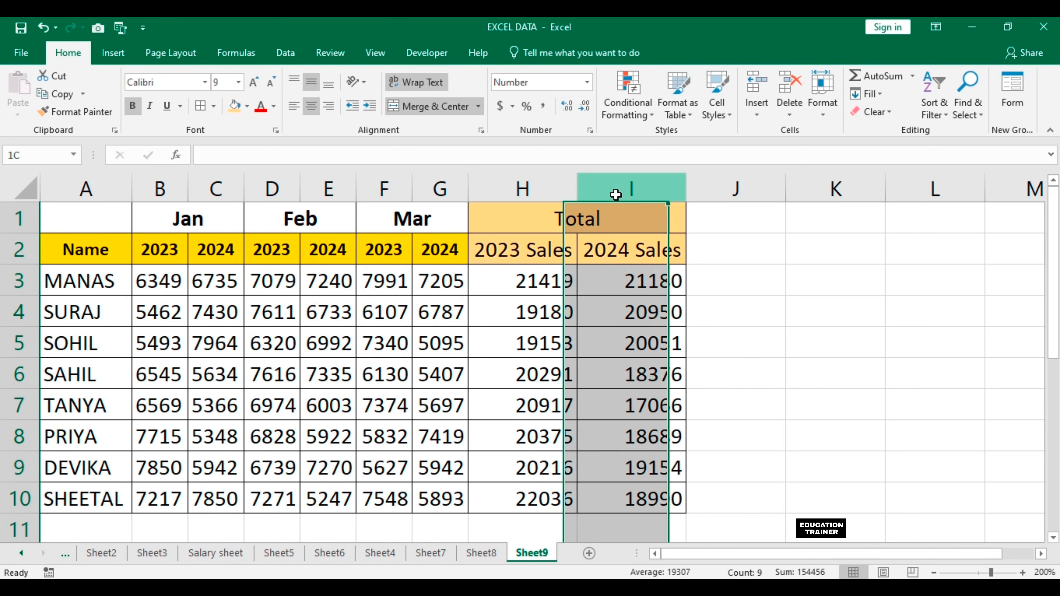
Inspect the H3 formula's =0 condition, and inspect the I3 formula that uses MOD without a condition.
double_click(527, 281)
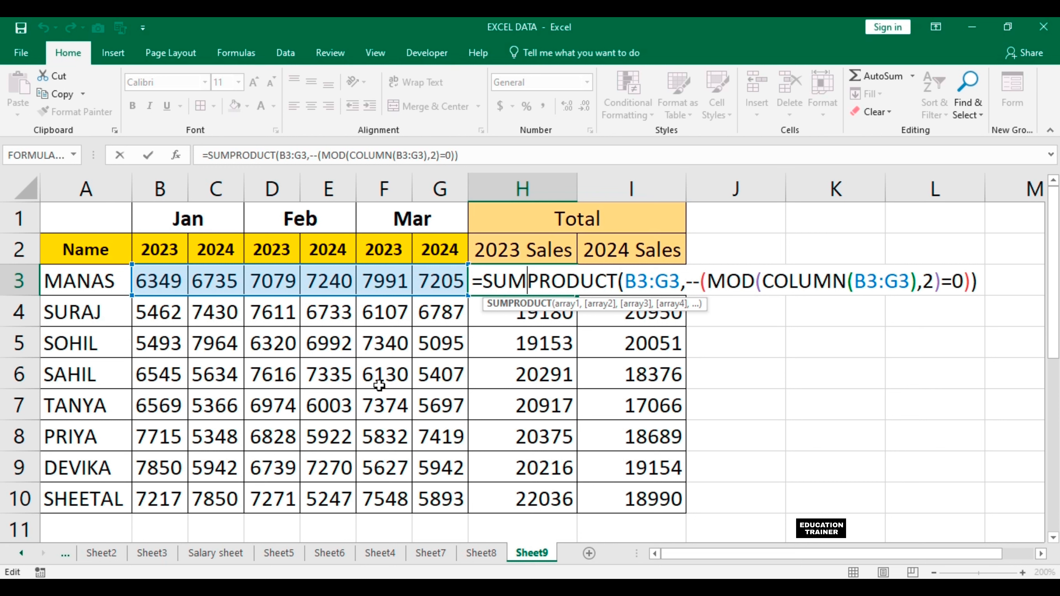
key("Return")
key("Up")
key("Right")
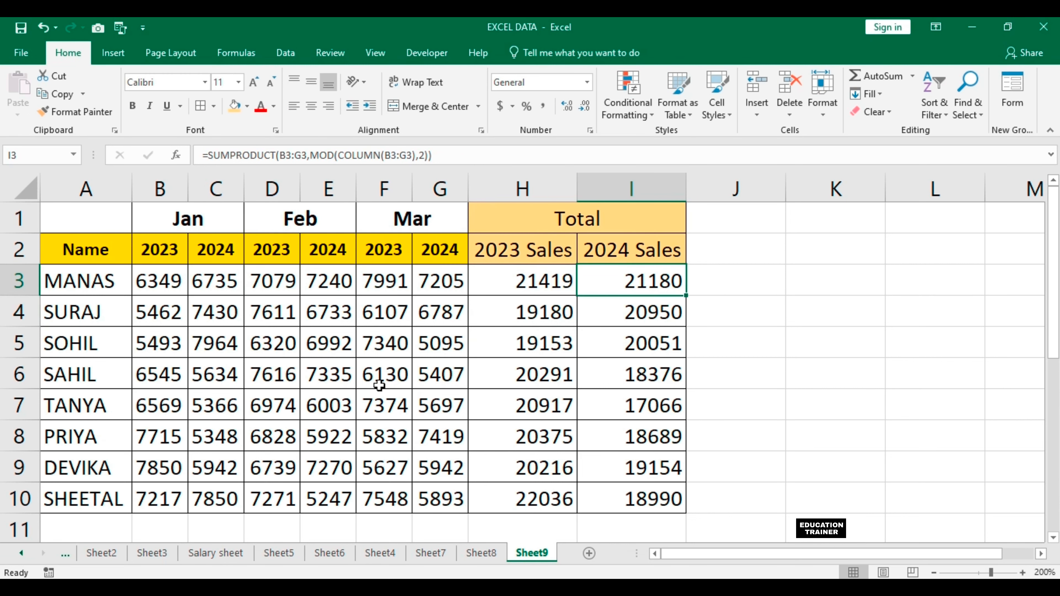
key("F2")
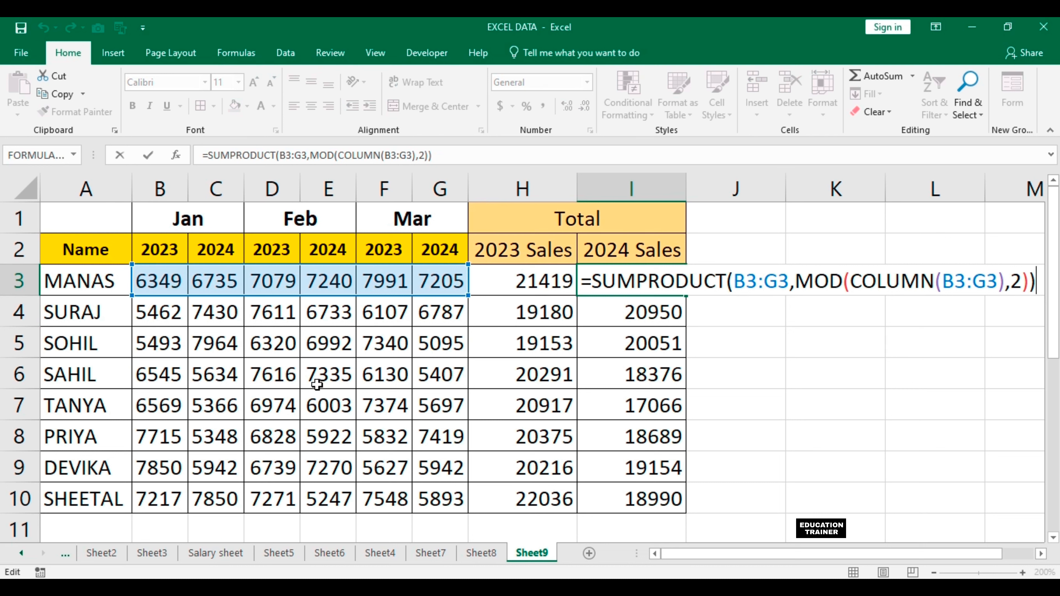
key("ctrl+Return")
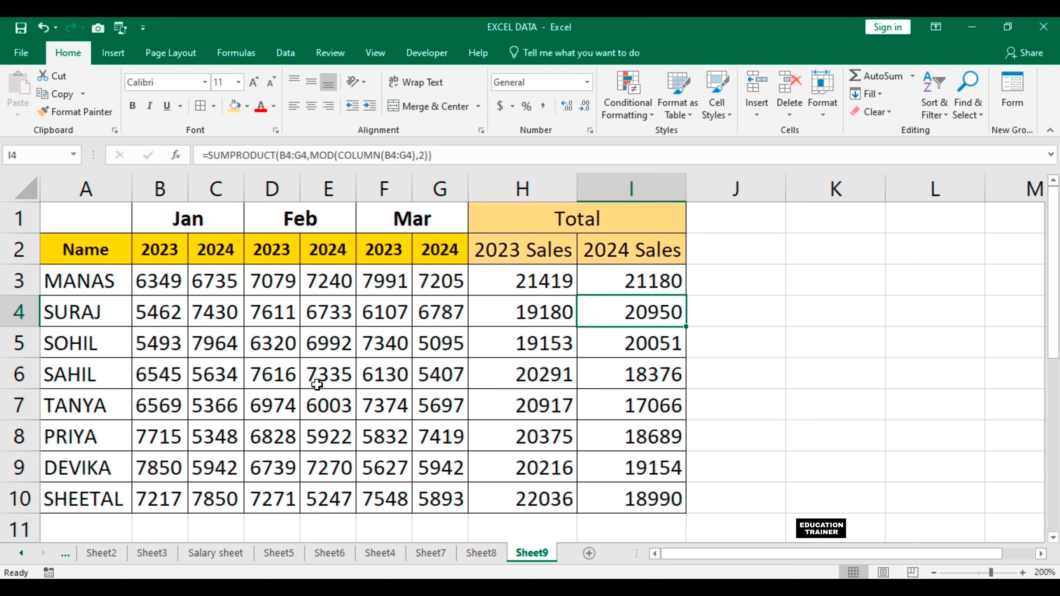
Compare the formulas in H3 and I3 again, reopening the H3 formula to read its --(MOD(...)=0) part.
key("Left")
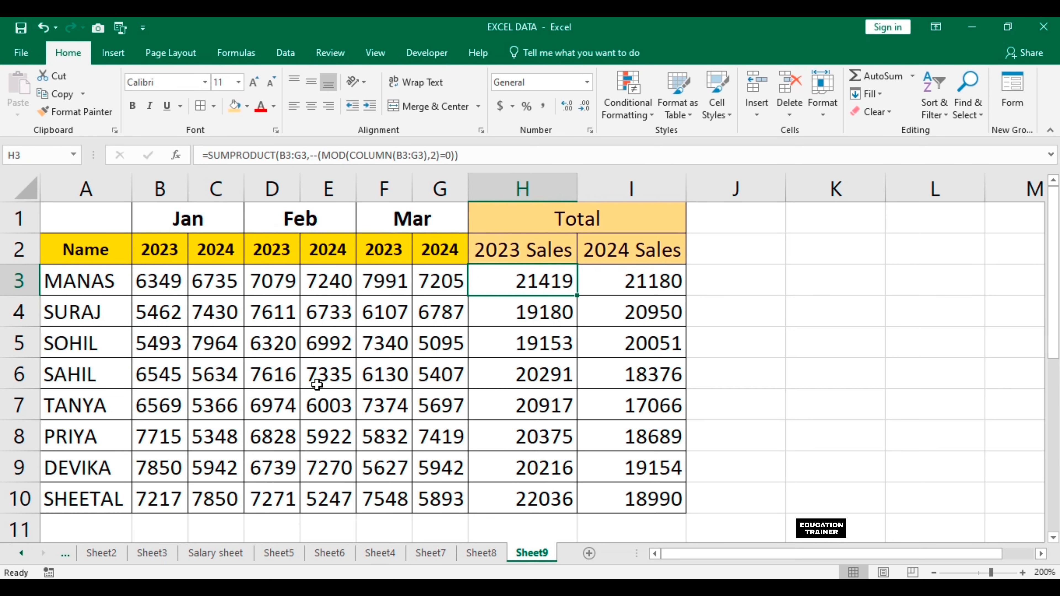
key("Right")
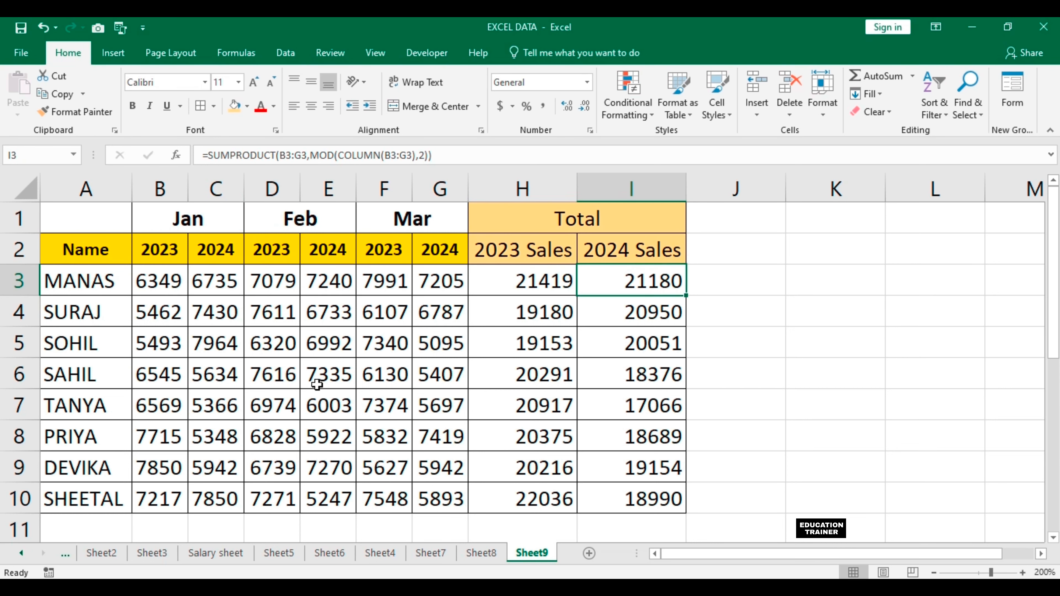
key("Left")
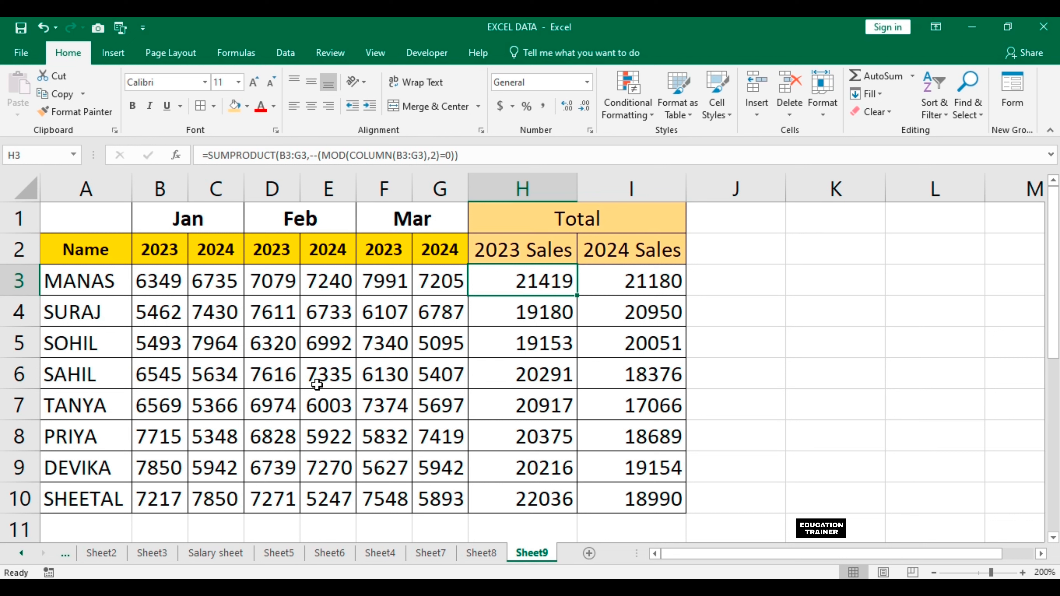
key("F2")
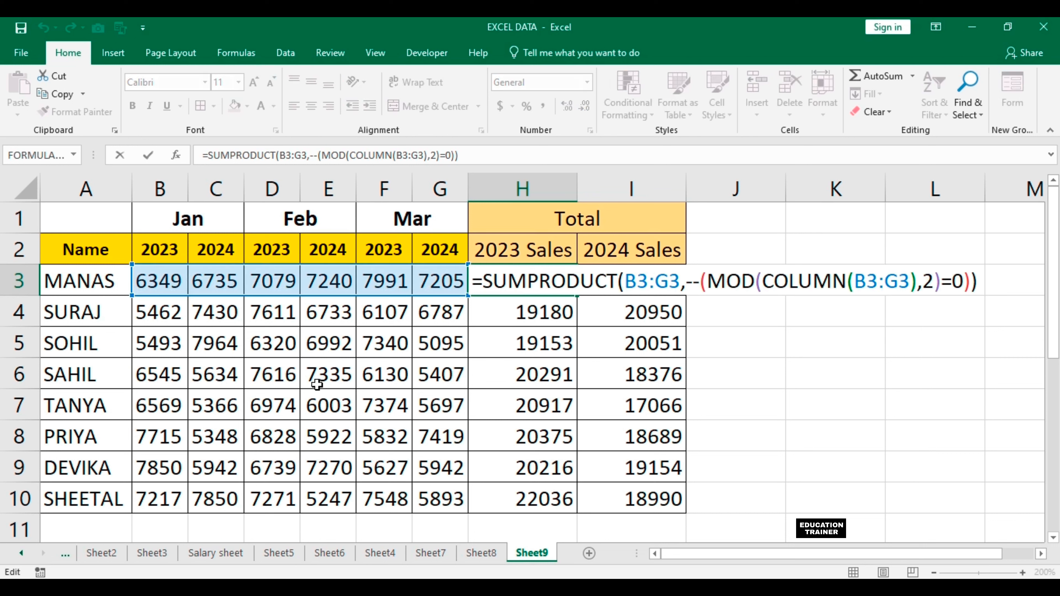
key("ctrl+Return")
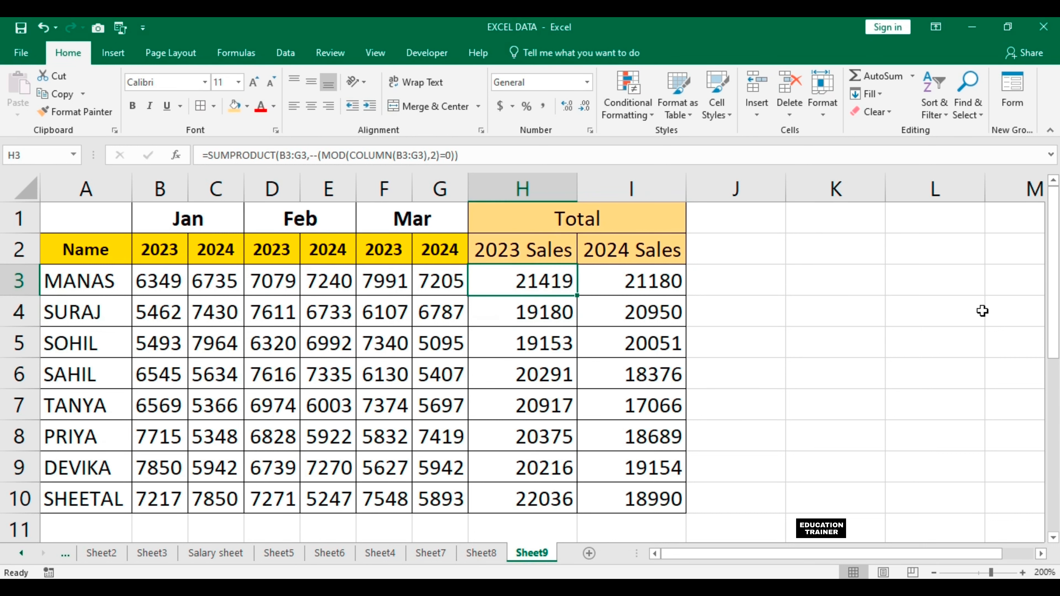